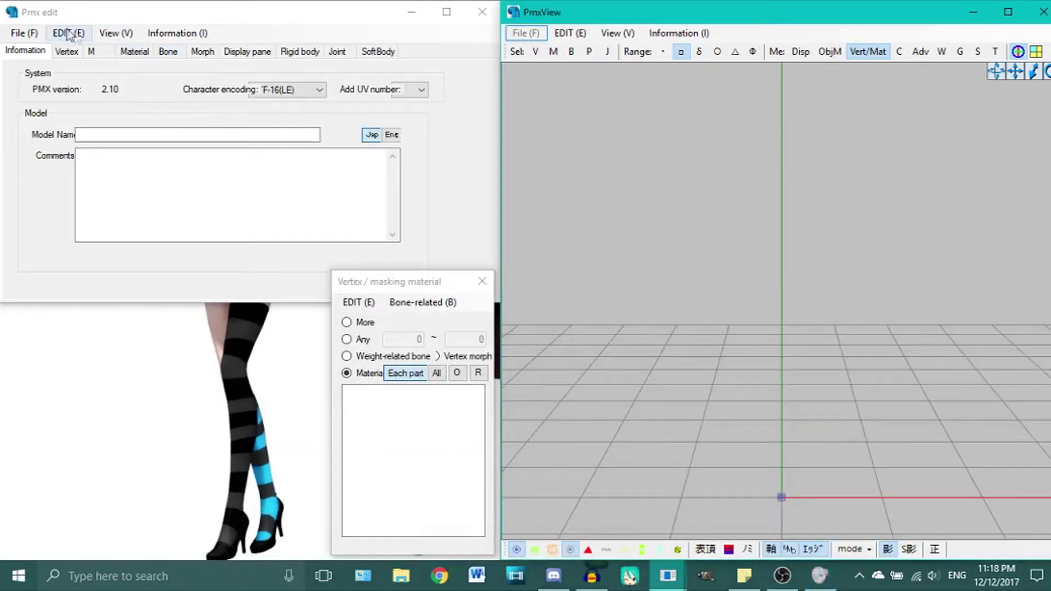
Step: Open Roman Torchwick.pmx from RWBY > Baddies > Roman Torchwick
click(25, 33)
click(54, 66)
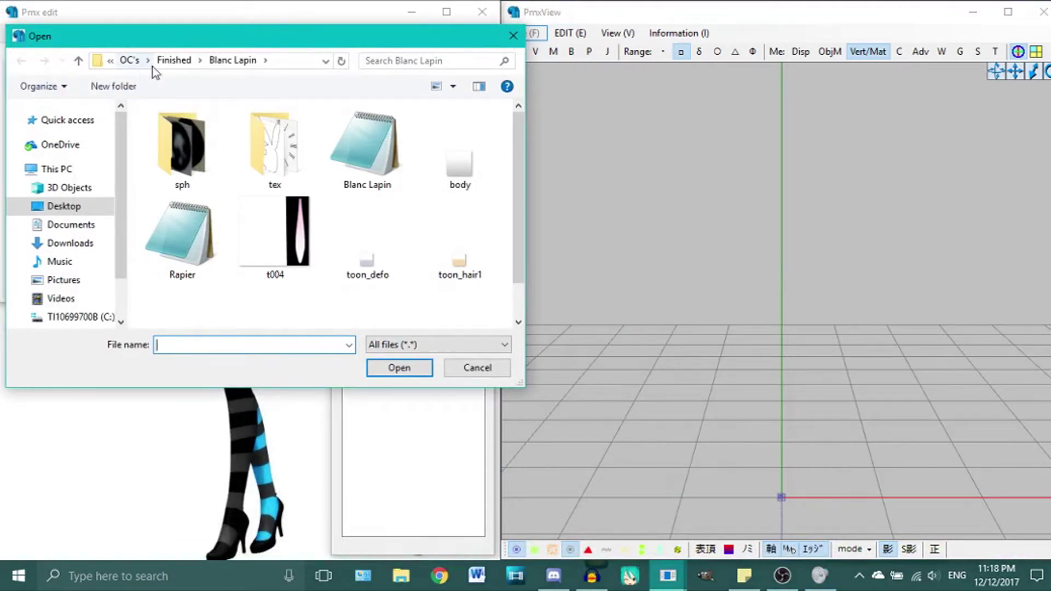
click(173, 62)
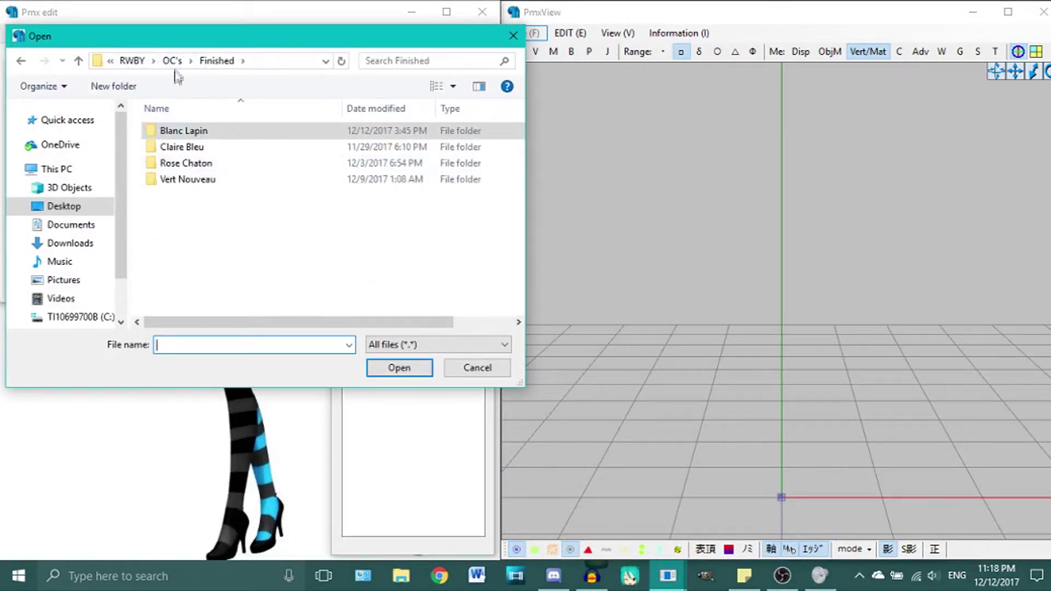
click(131, 60)
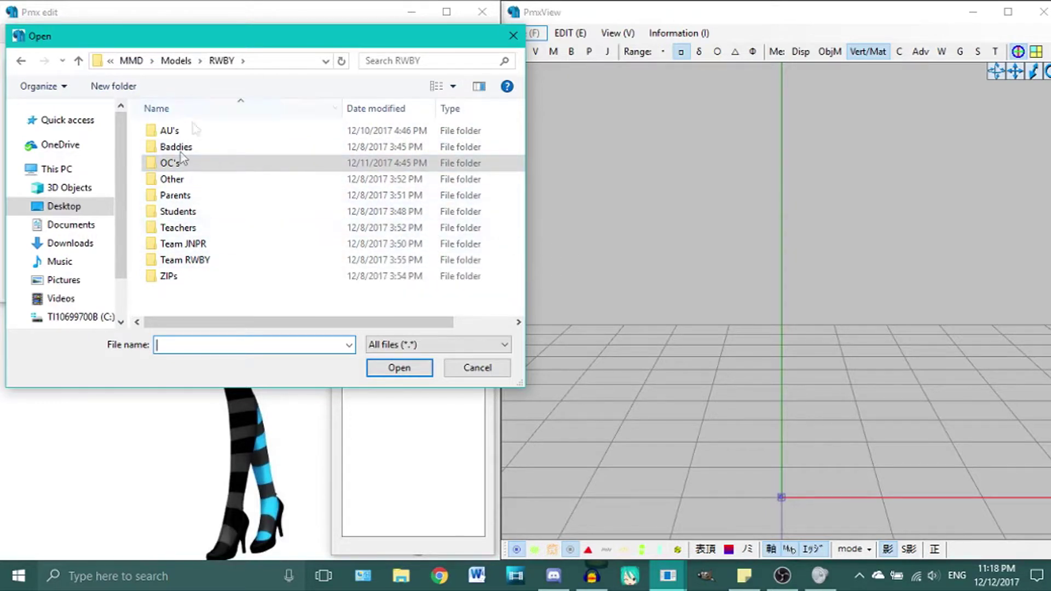
click(265, 148)
double_click(264, 146)
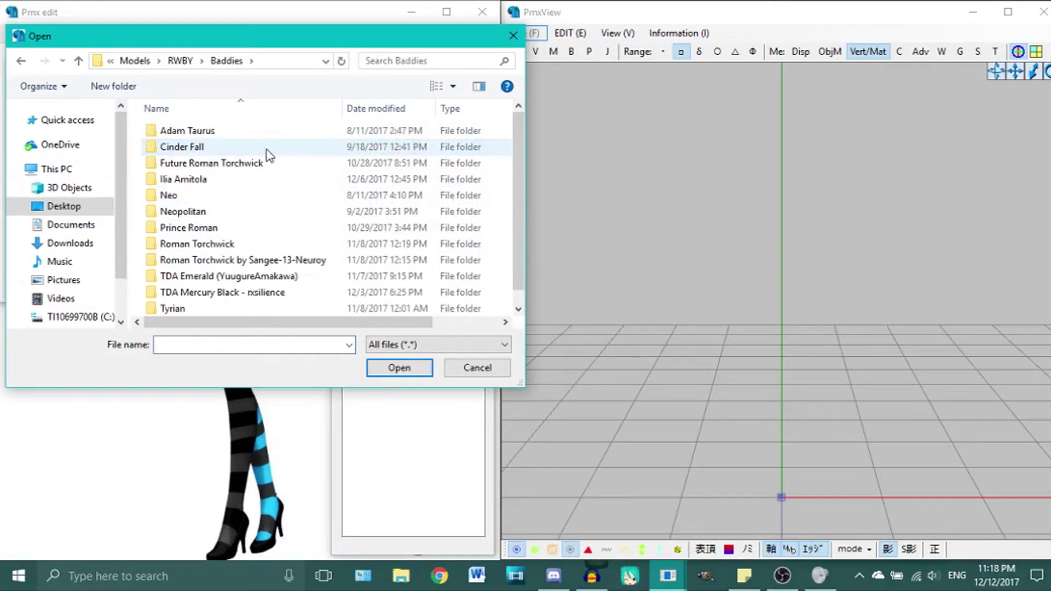
scroll(435, 190, down, 1)
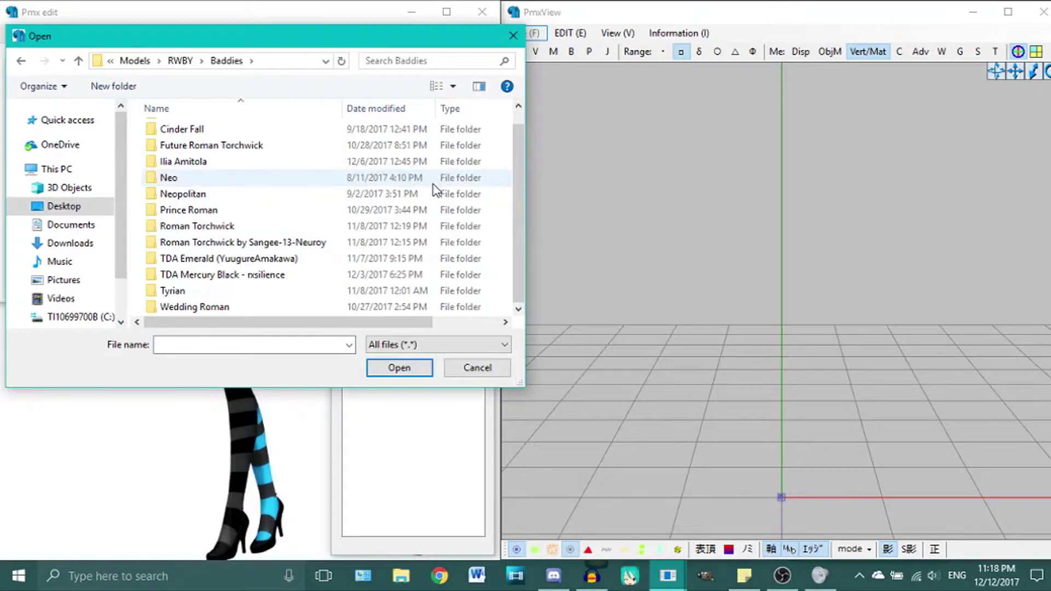
double_click(437, 228)
double_click(400, 261)
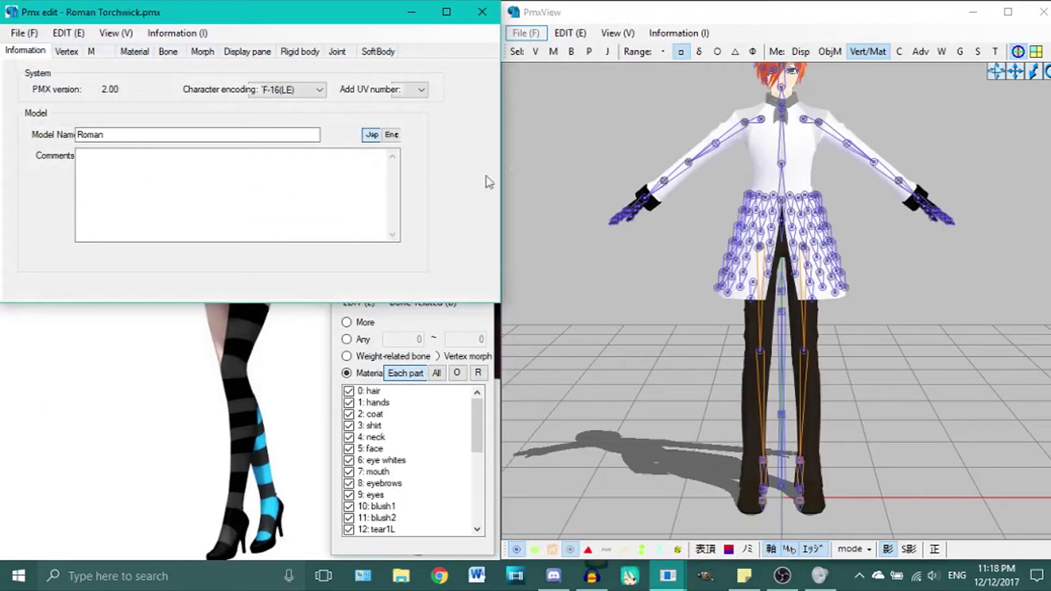
Step: Hide the bone overlay, orbit and zoom around the model, then show its Material list
click(629, 118)
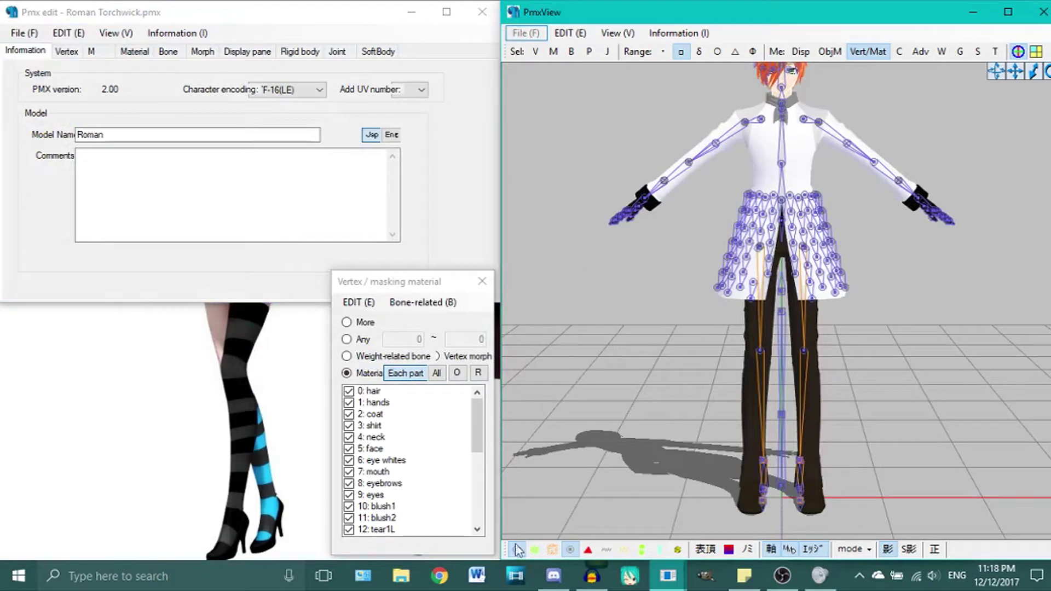
scroll(744, 439, down, 2)
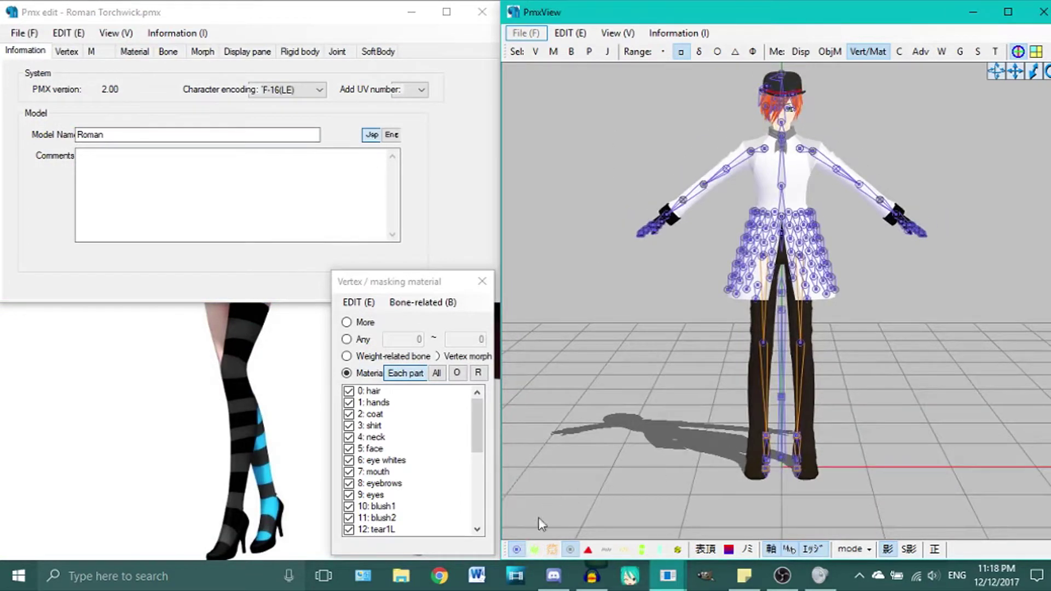
click(523, 550)
mouse_move(870, 383)
right_down()
mouse_move(767, 404)
mouse_move(885, 393)
mouse_move(871, 362)
right_up()
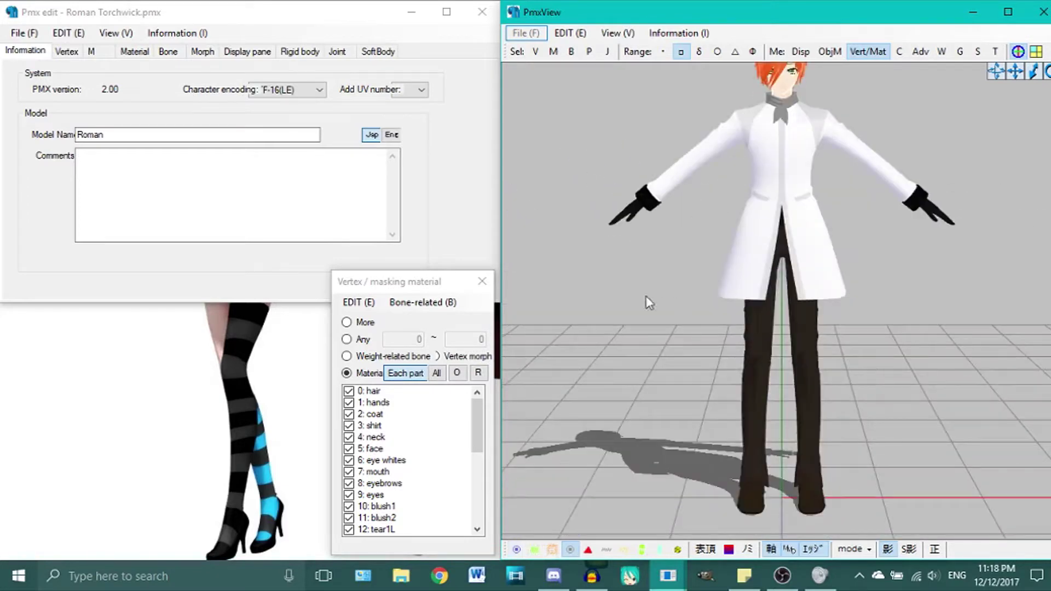
scroll(820, 168, down, 2)
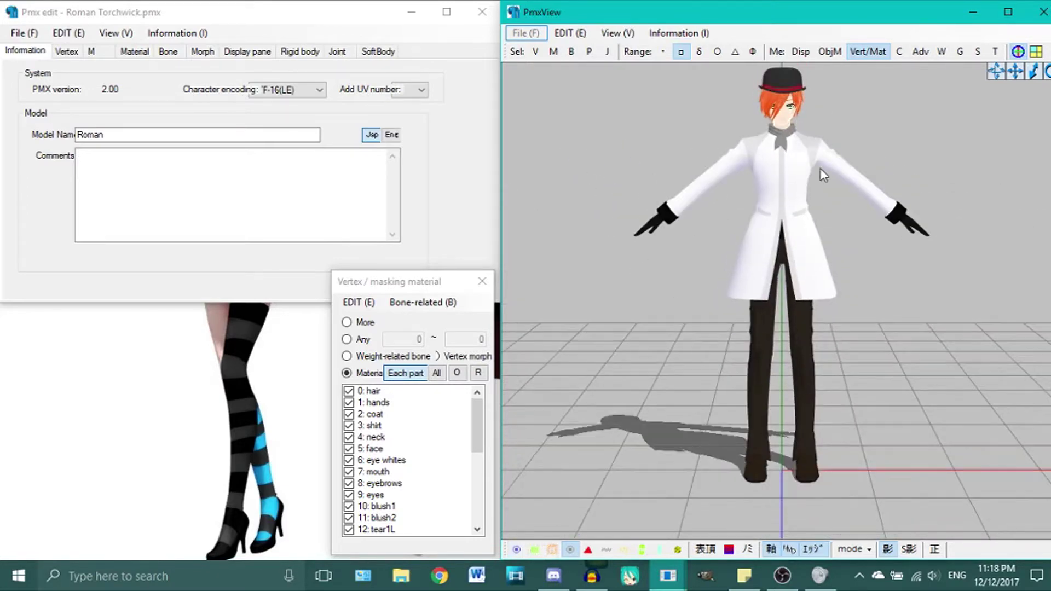
right_drag(766, 165, 622, 106)
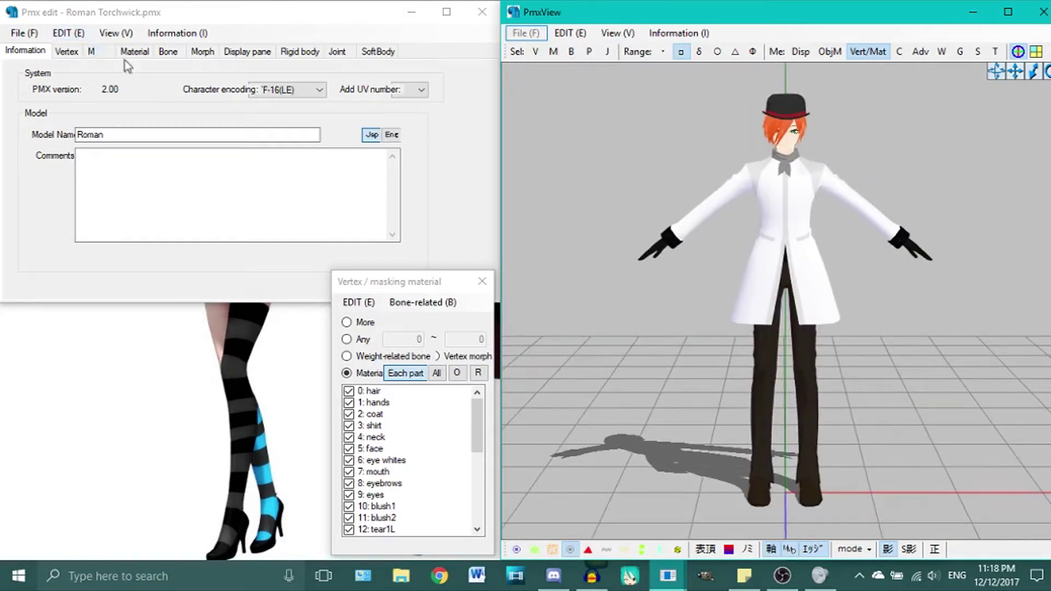
click(233, 166)
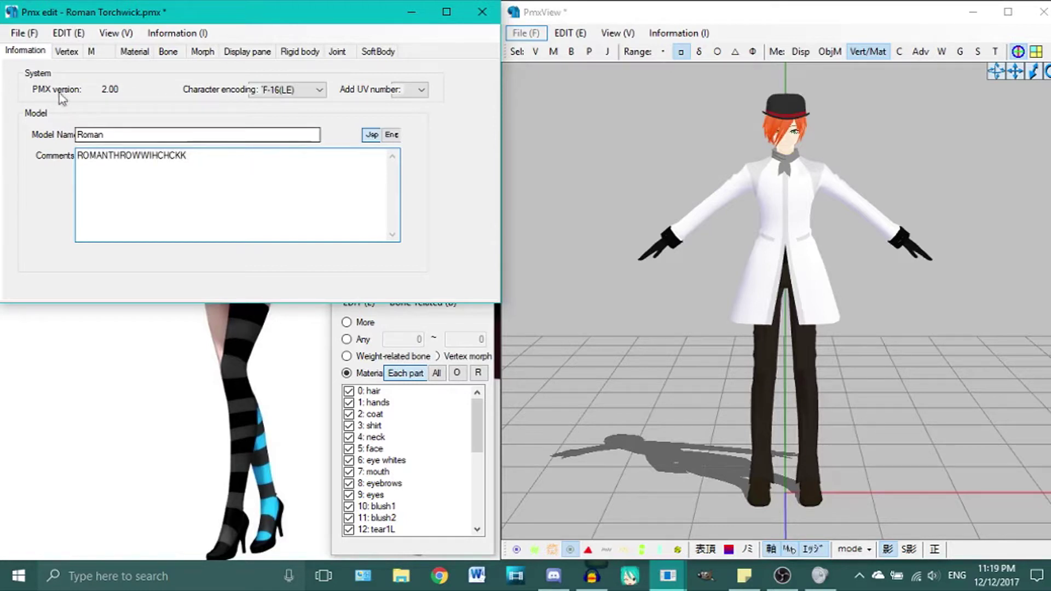
click(134, 51)
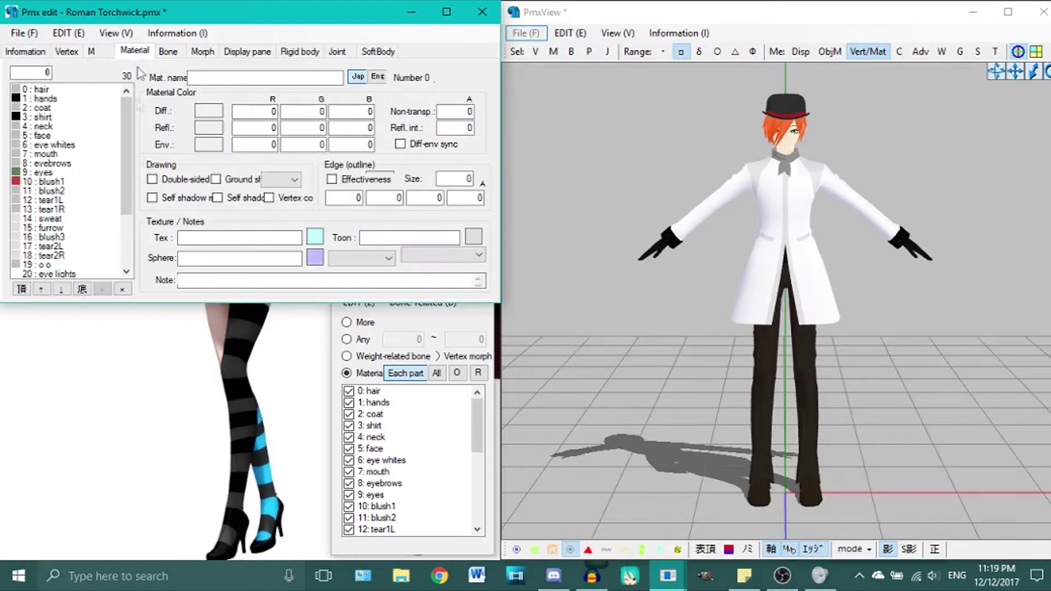
Step: Save the model over Roman Torchwick.pmx with Save As, then scroll the material list
click(24, 33)
click(55, 106)
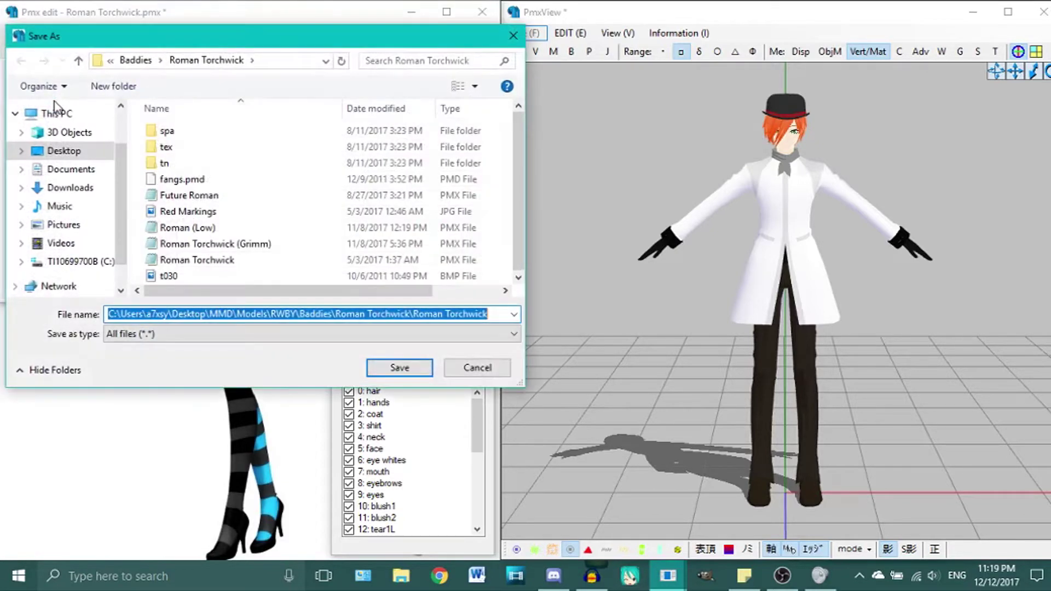
key(Return)
key(Return)
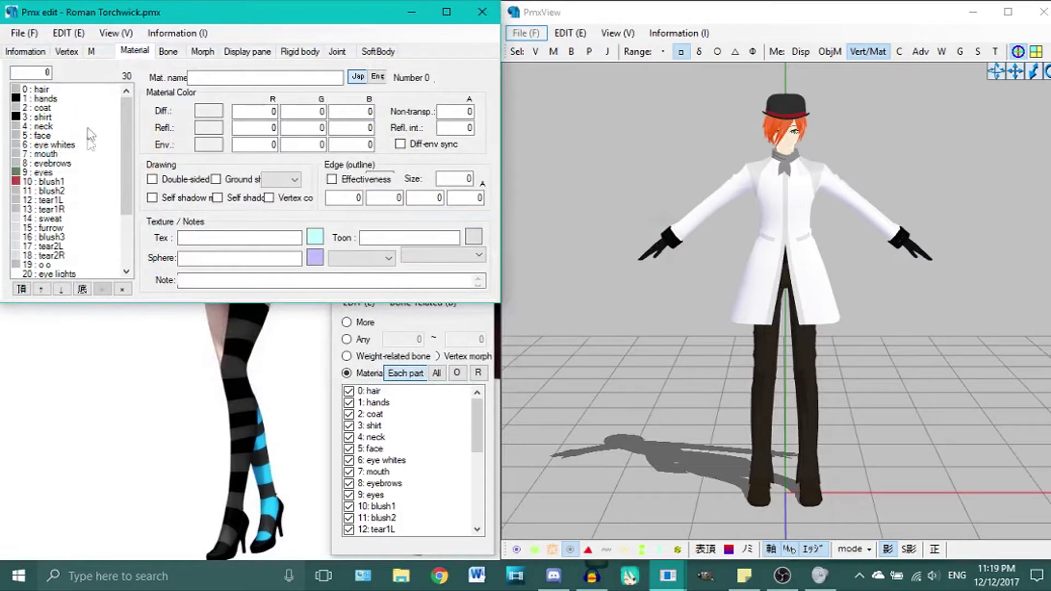
scroll(89, 146, down, 3)
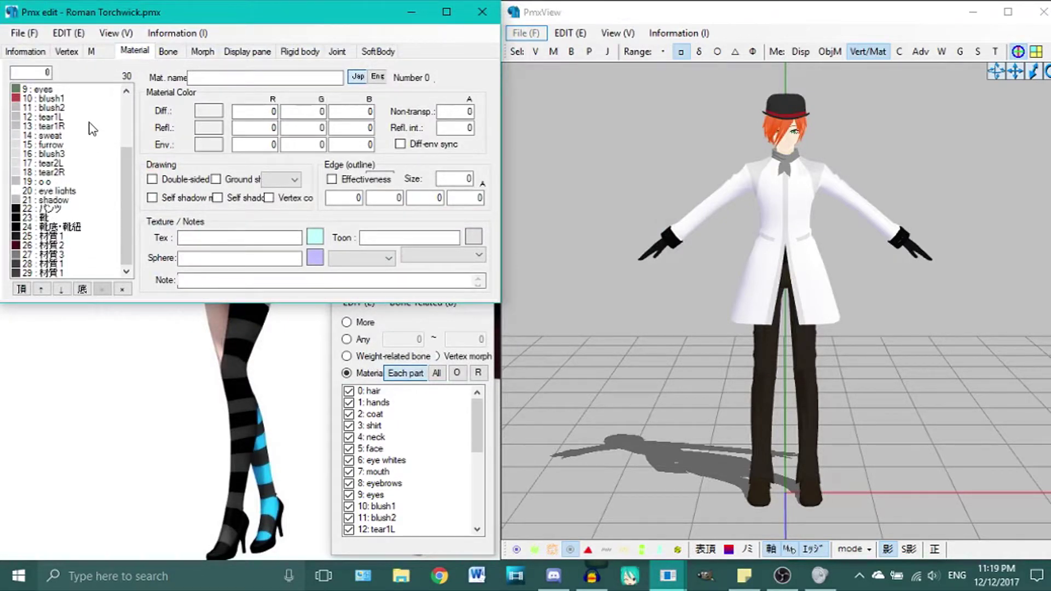
scroll(91, 129, up, 3)
scroll(92, 128, down, 3)
scroll(95, 128, up, 1)
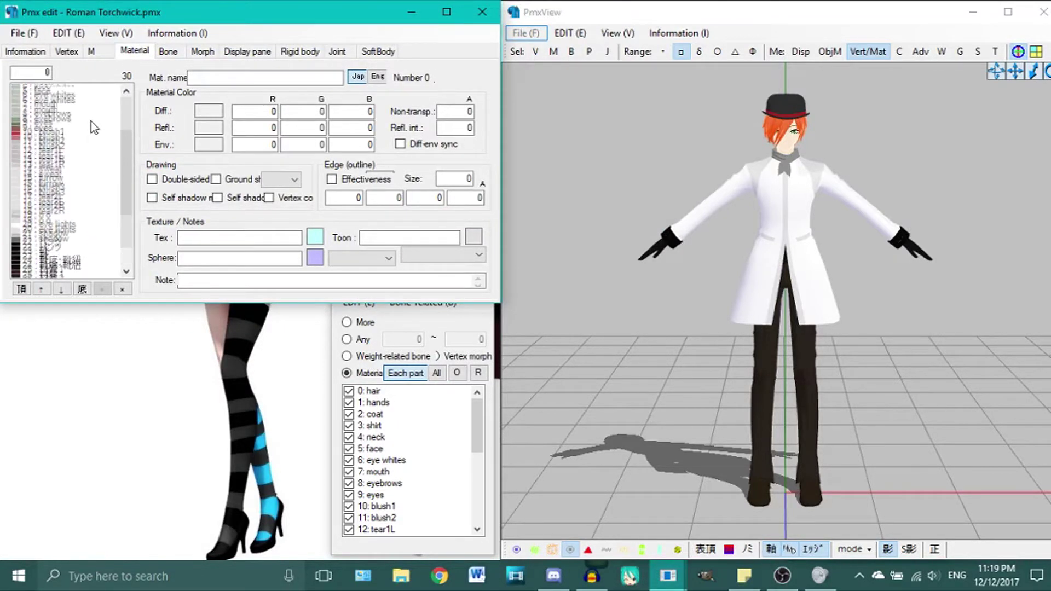
scroll(91, 121, up, 3)
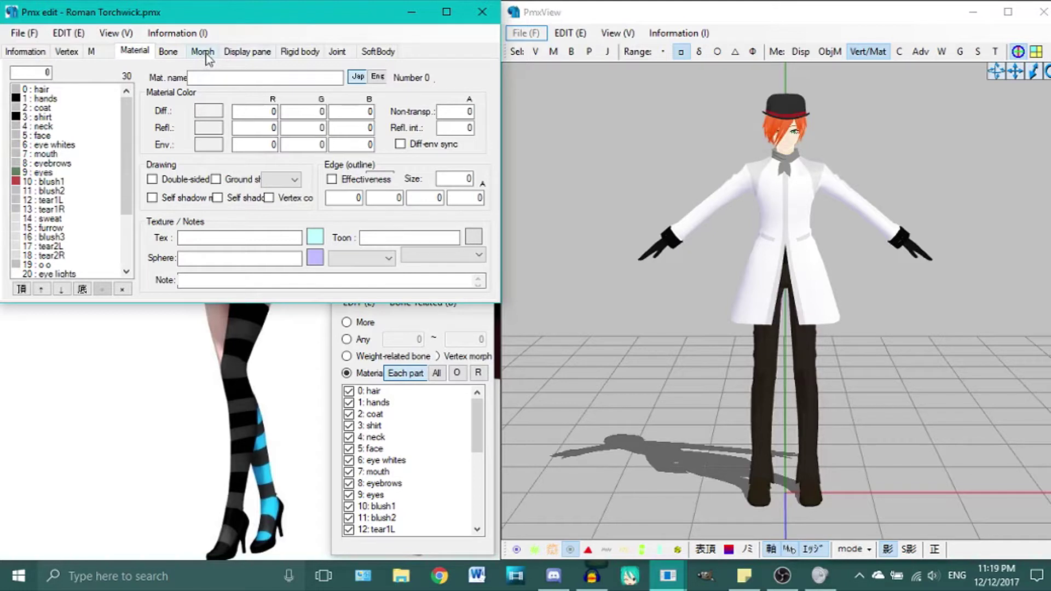
Step: Delete morph 0 'spa-off' from the Morph list, leaving 108 morphs
click(206, 55)
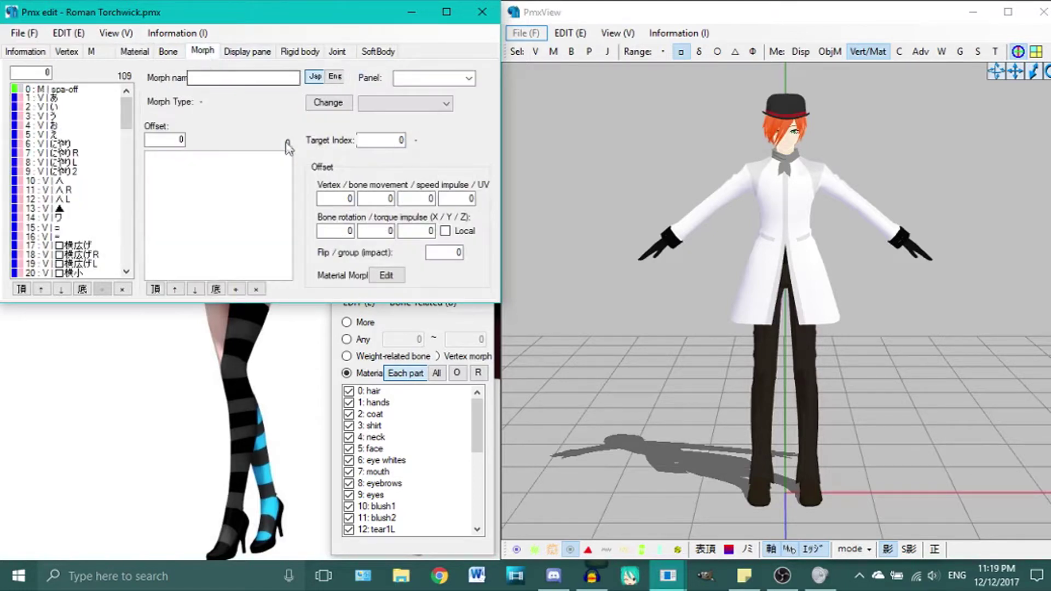
scroll(87, 132, down, 2)
scroll(87, 133, down, 16)
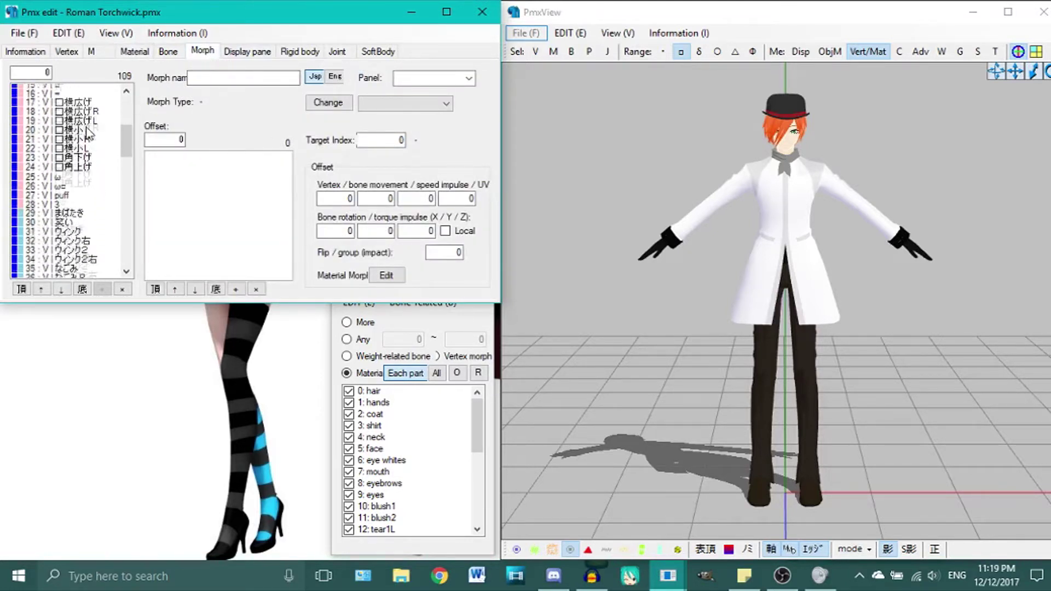
scroll(88, 132, down, 12)
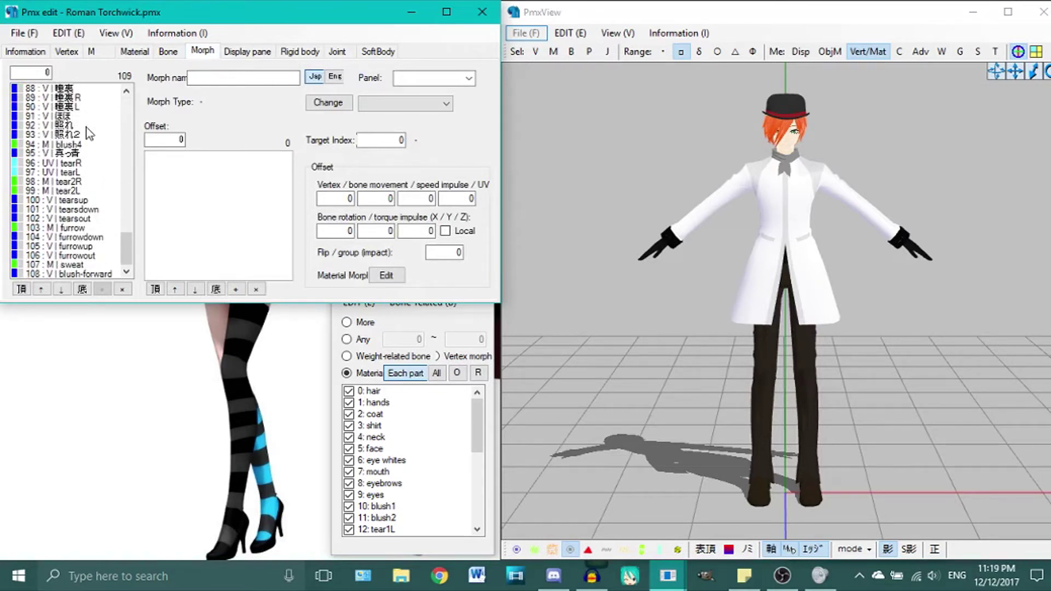
scroll(88, 133, up, 20)
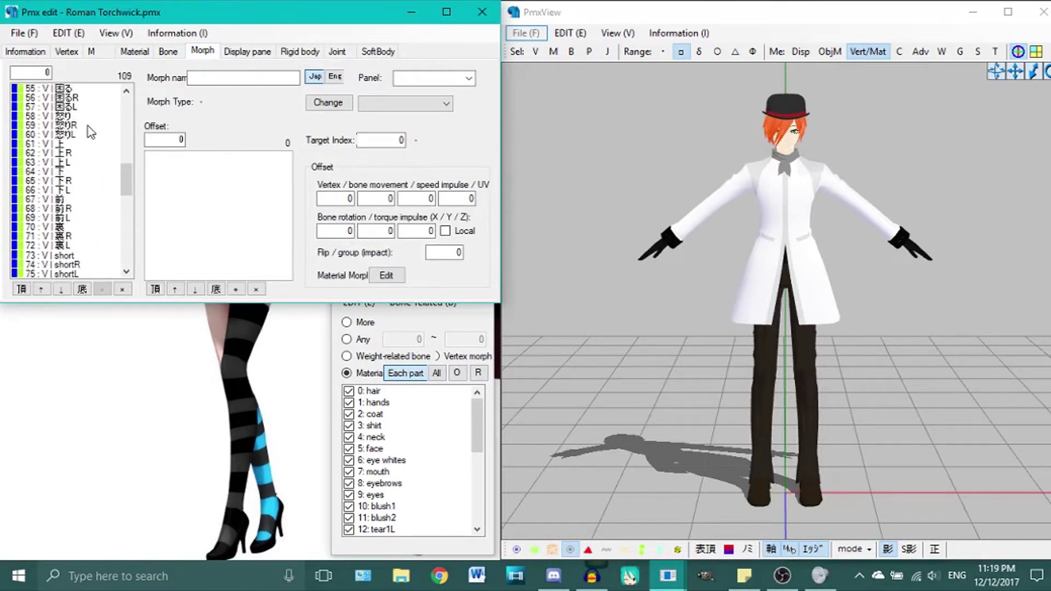
scroll(90, 131, up, 10)
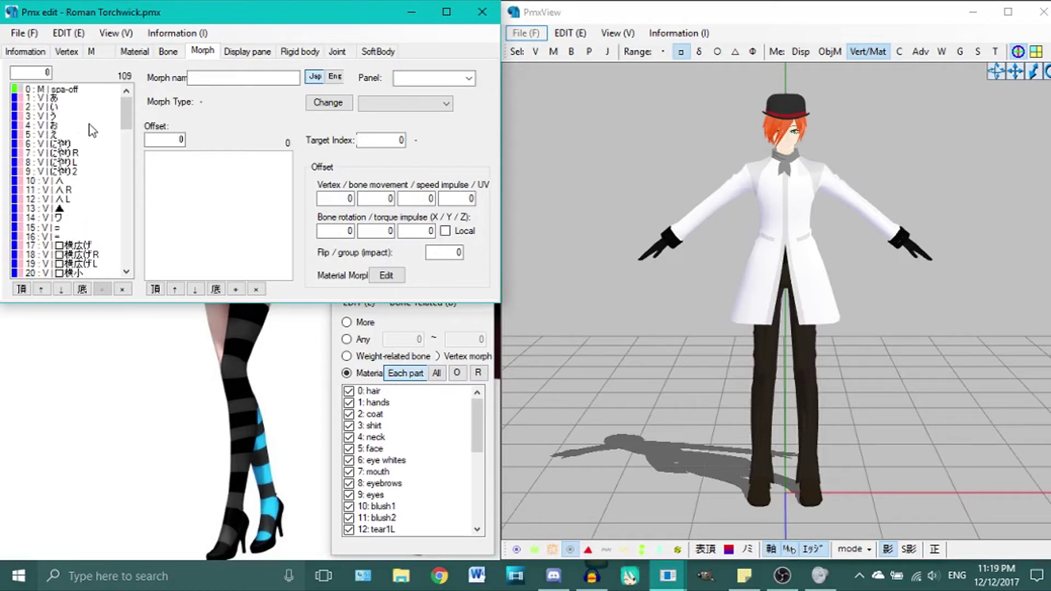
click(106, 90)
key(Delete)
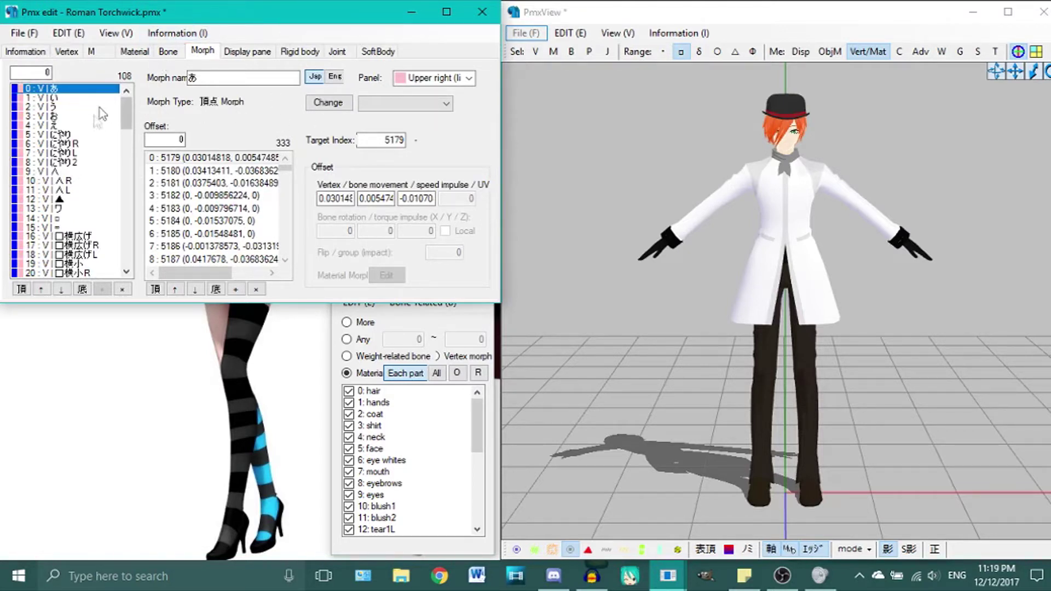
Step: Create a new material morph and rename it 'Penis'
right_click(80, 150)
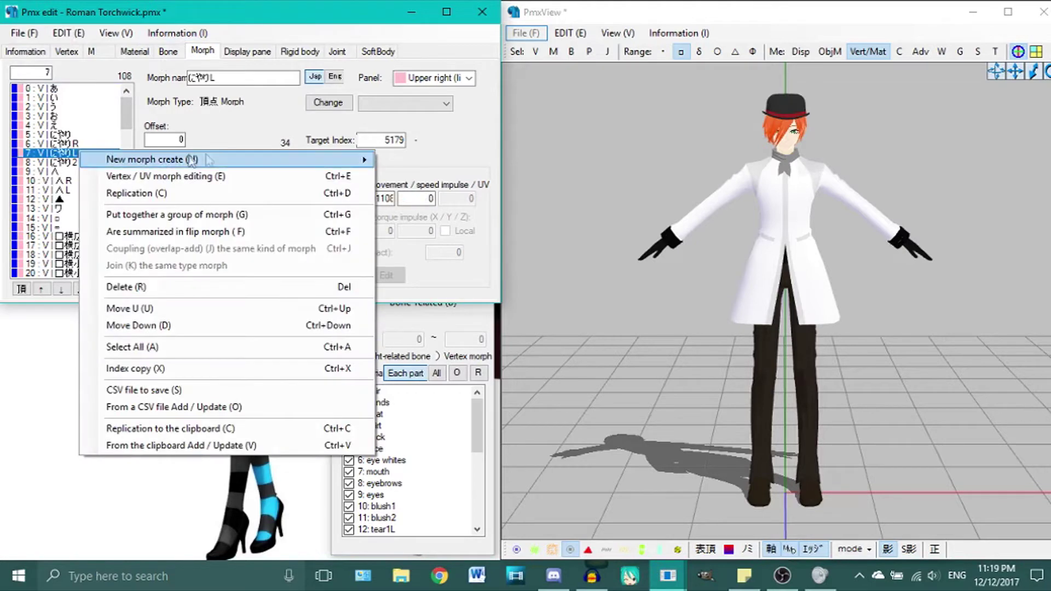
mouse_move(229, 159)
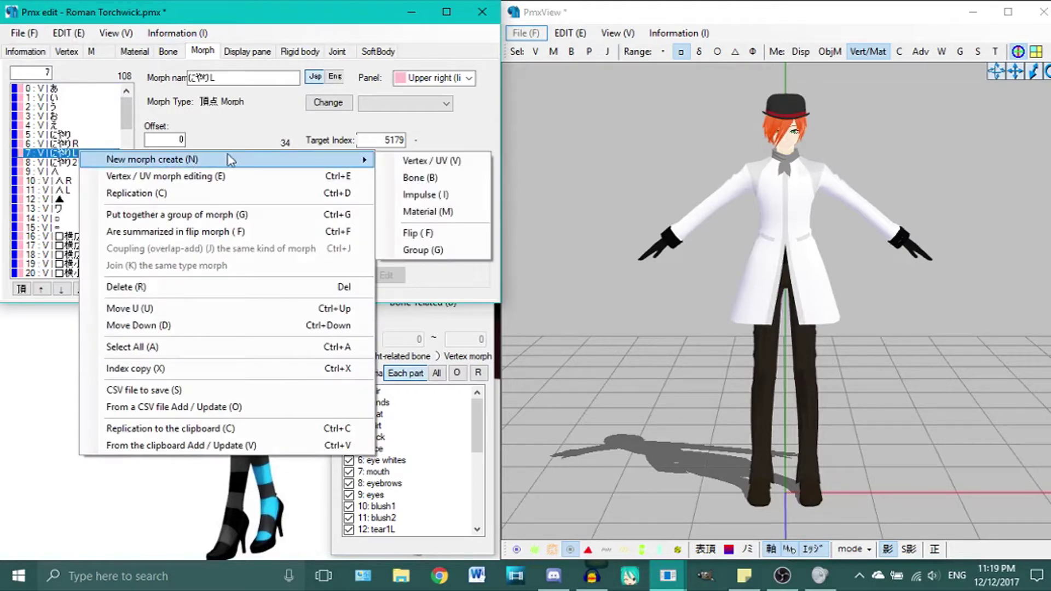
click(418, 213)
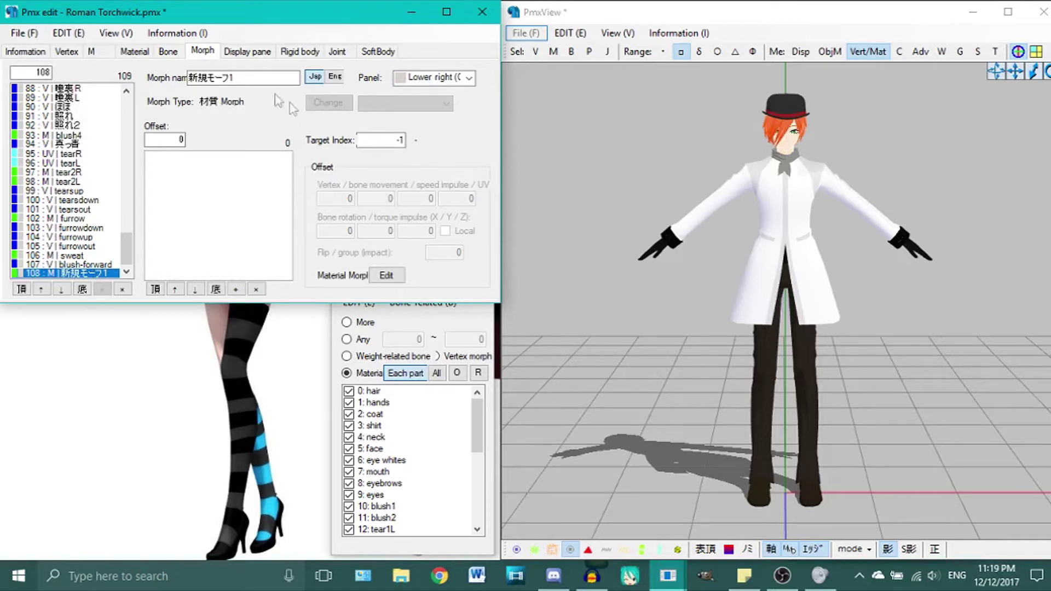
drag(251, 76, 176, 73)
text(Penis)
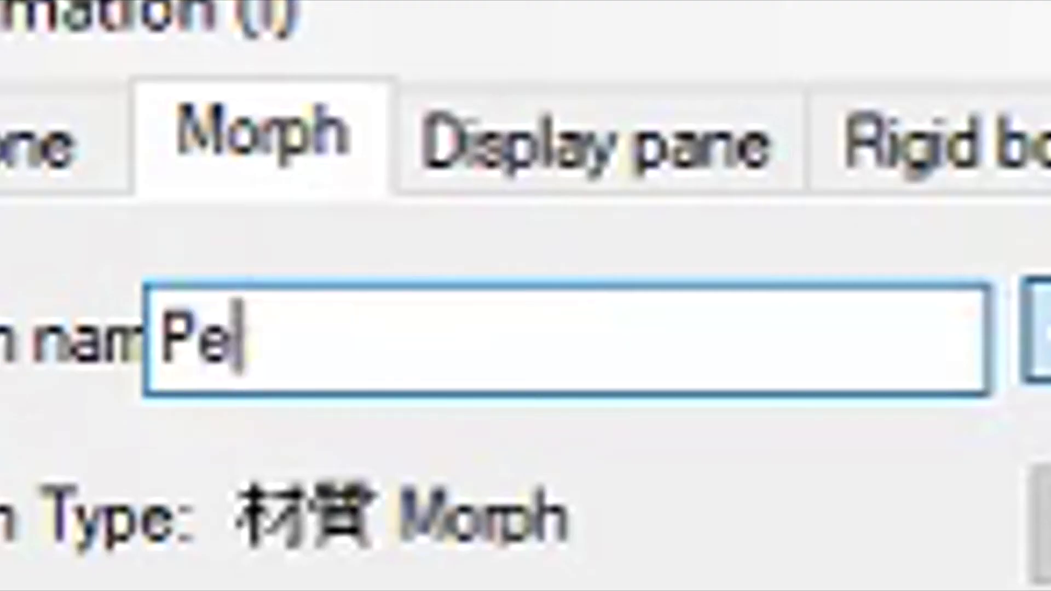
Step: Check the English and Japanese names of morph 108 Penis and reselect it
click(335, 77)
click(254, 76)
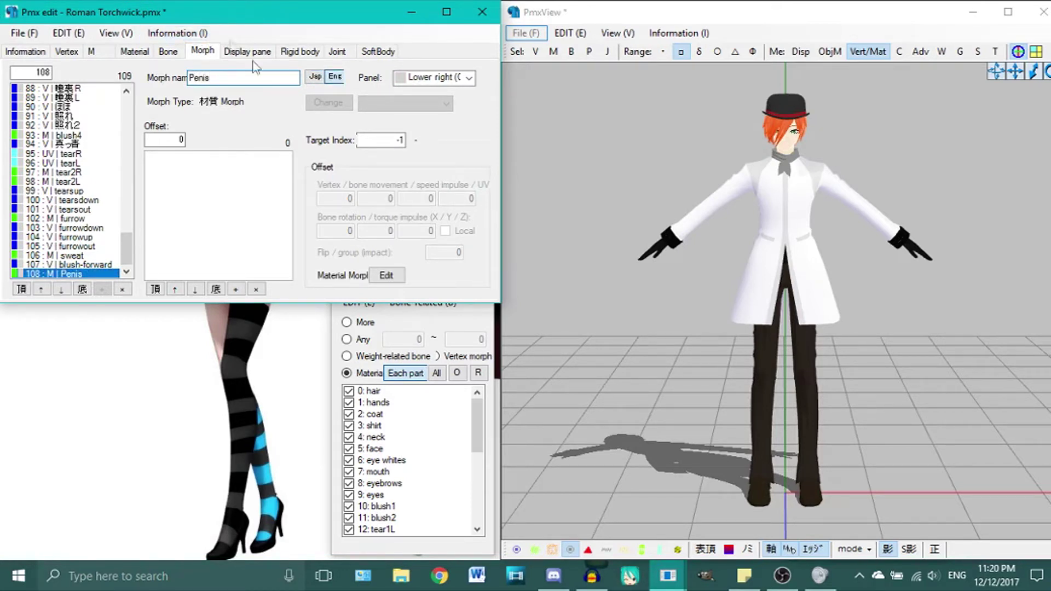
click(315, 78)
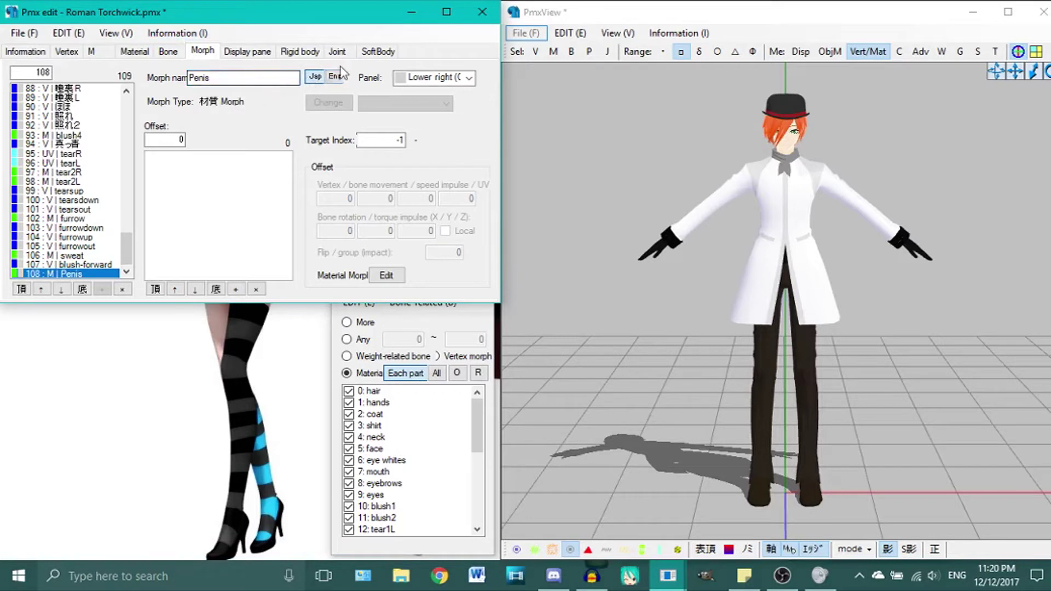
click(335, 77)
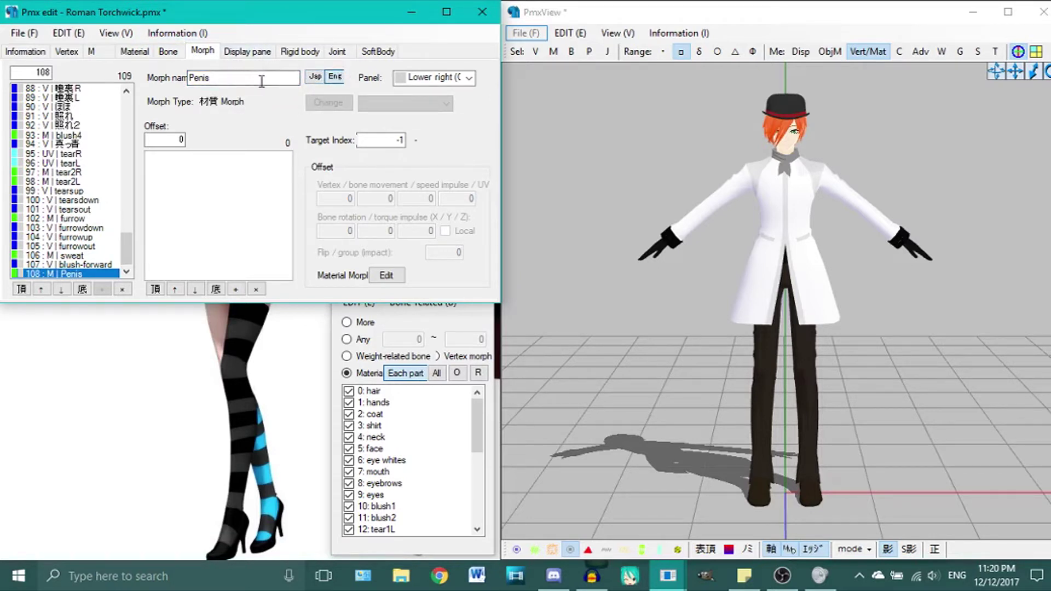
click(98, 264)
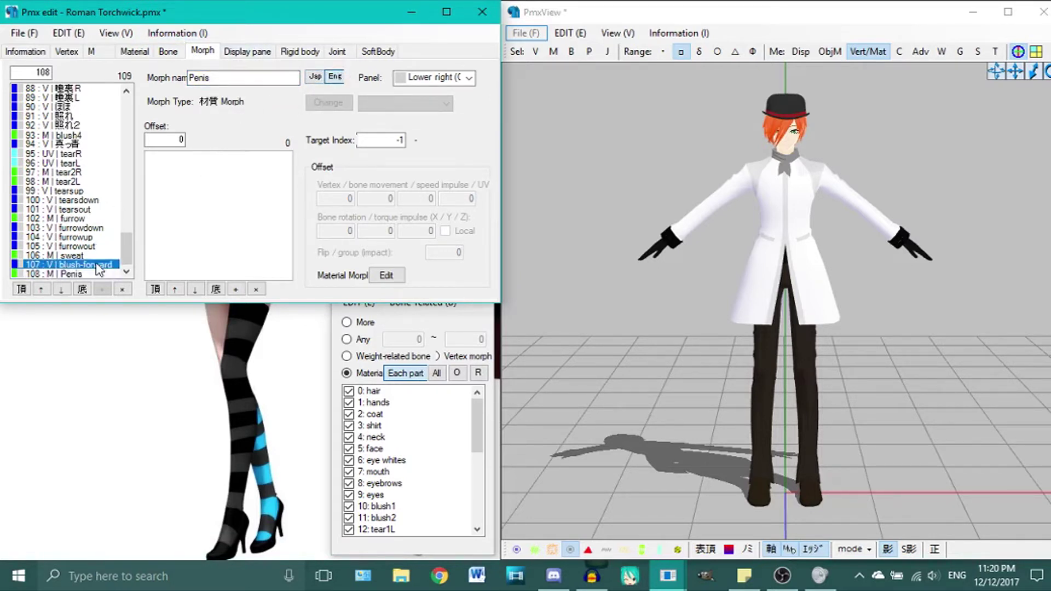
click(88, 275)
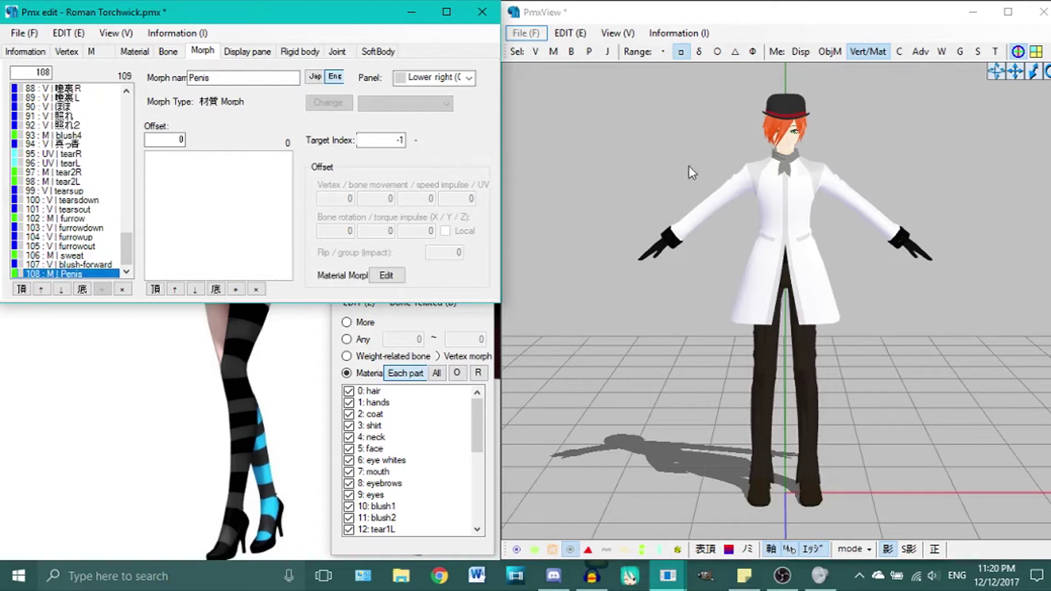
right_drag(688, 166, 688, 167)
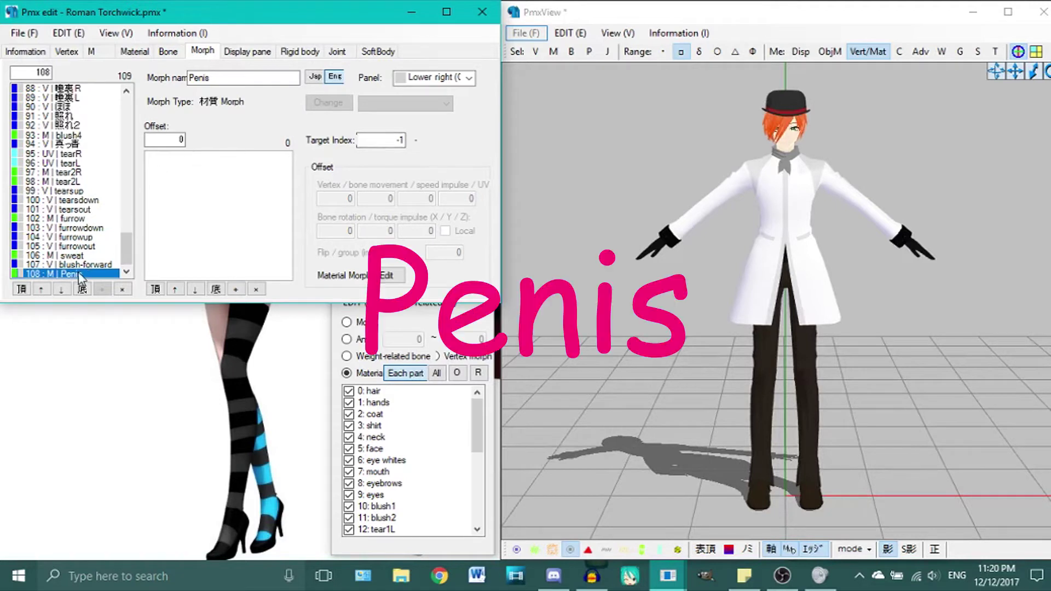
Step: Add one offset to the Penis morph with Target Index -1 for All Material
click(235, 289)
click(214, 157)
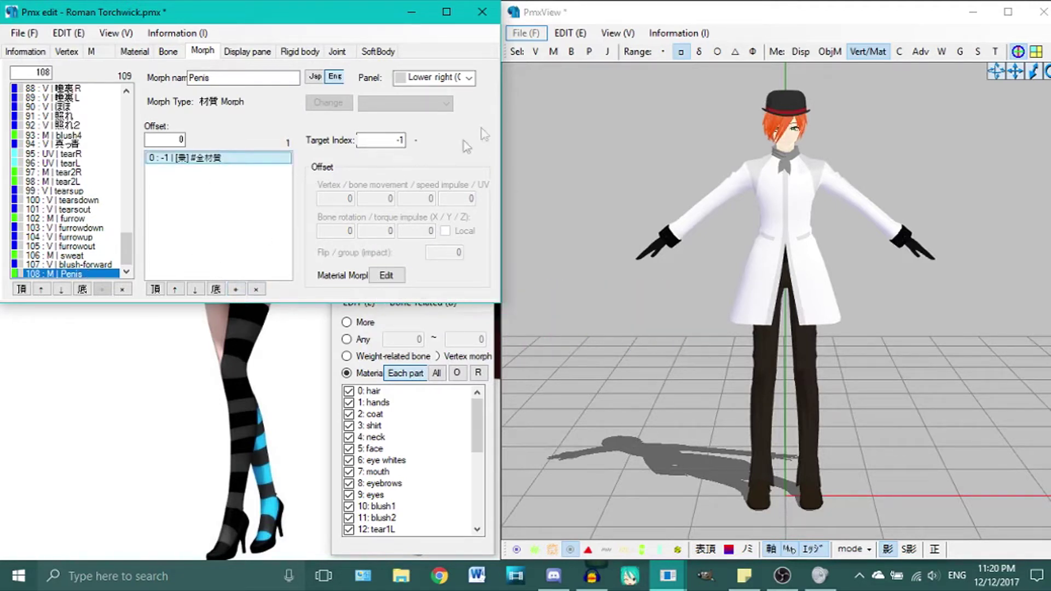
click(403, 141)
click(385, 142)
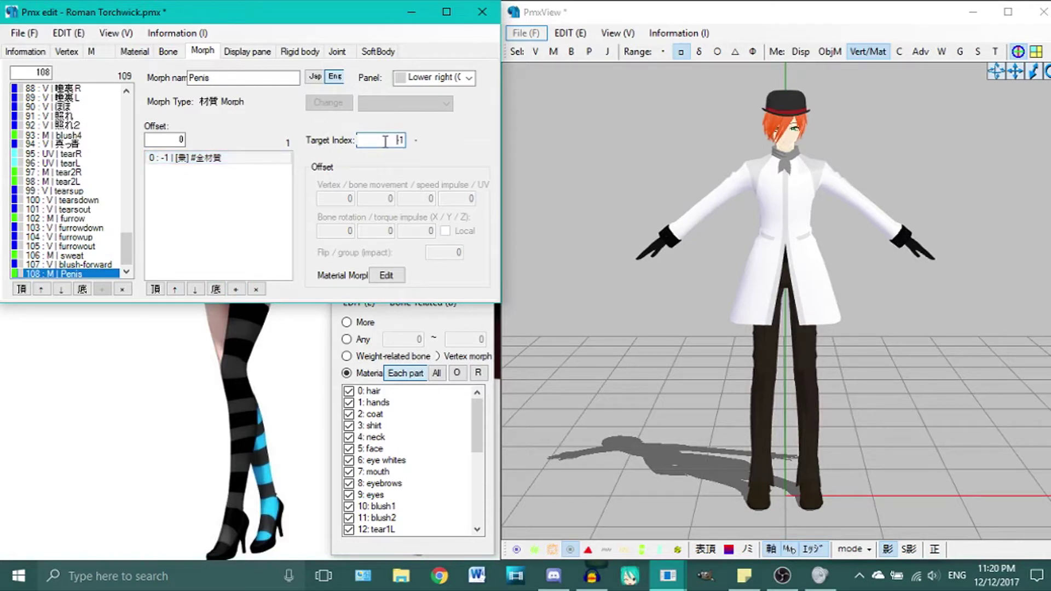
text(-1)
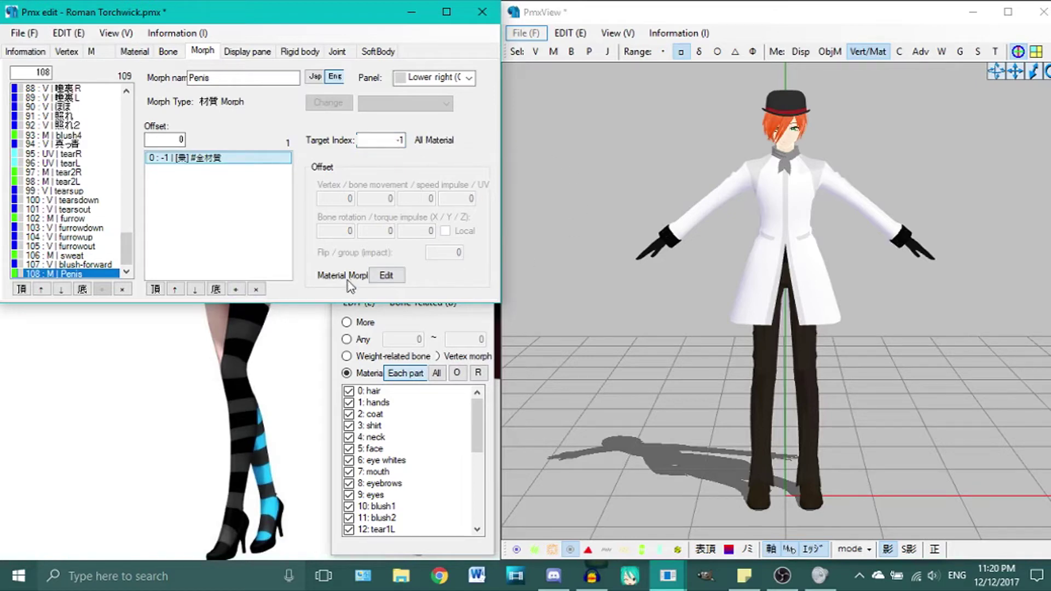
click(386, 276)
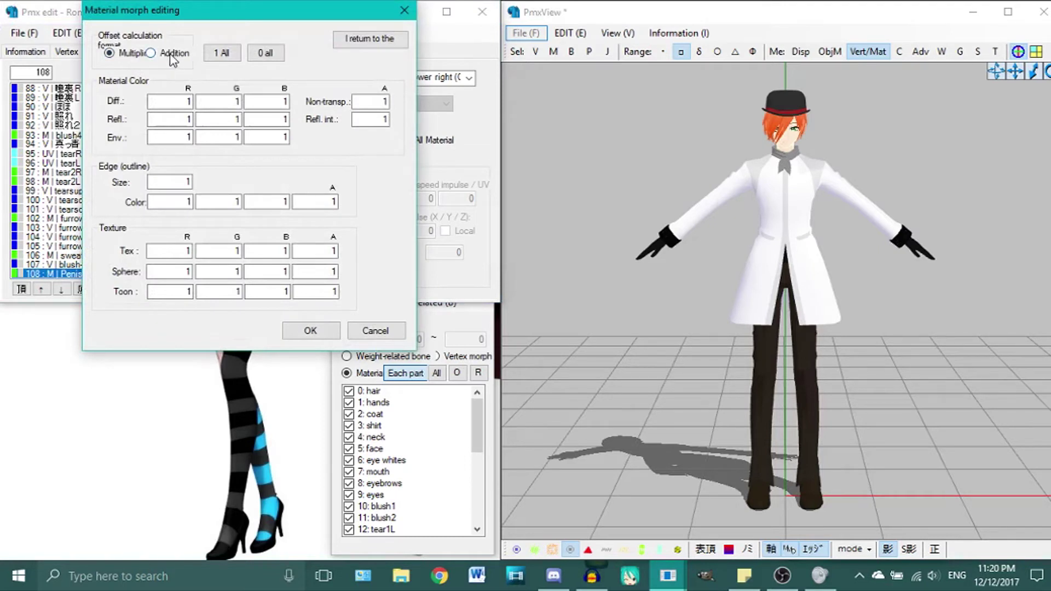
Step: Zero every material multiply value with '0 all' and confirm with OK
click(266, 53)
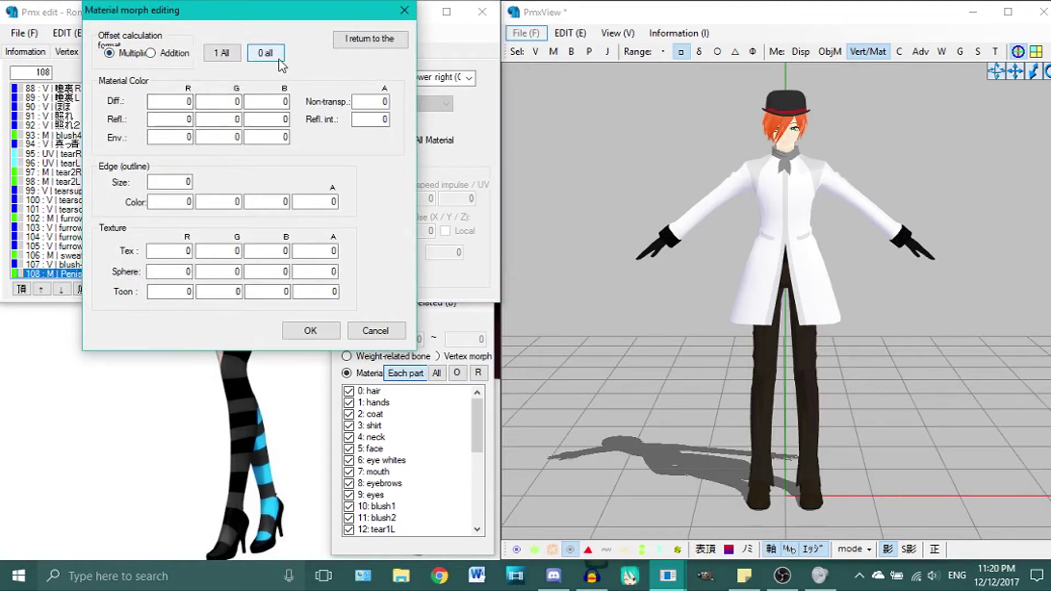
click(311, 332)
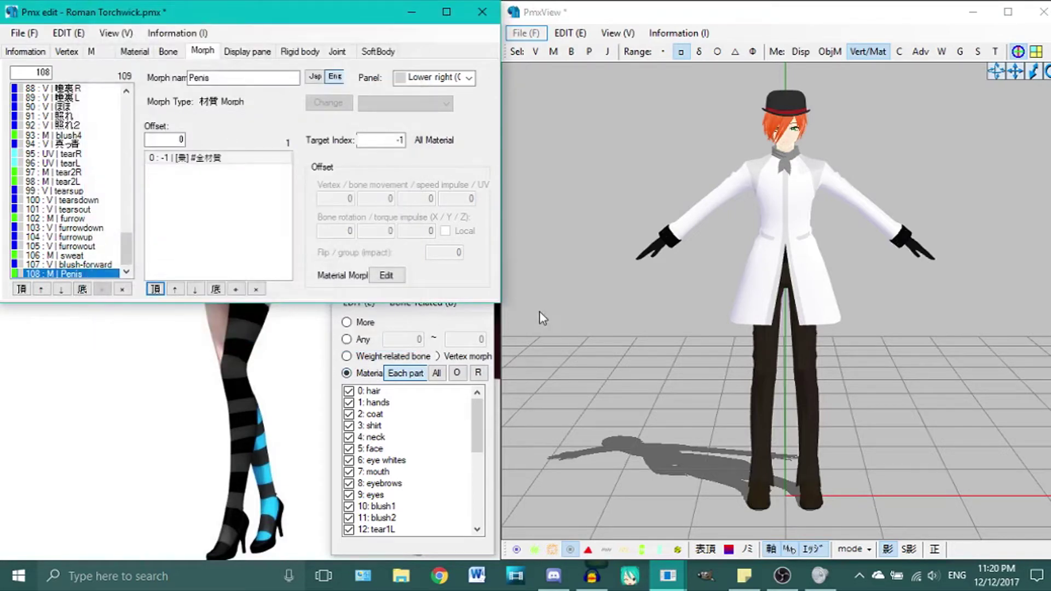
Step: Open TransformView with real-time updates enabled and frame the whole model
click(994, 67)
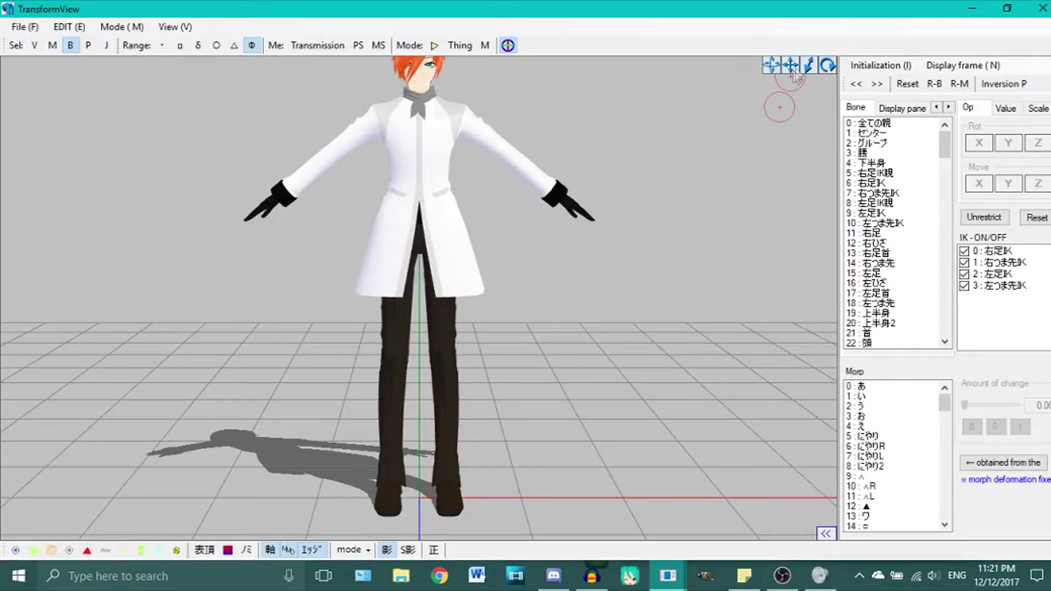
drag(790, 74, 681, 170)
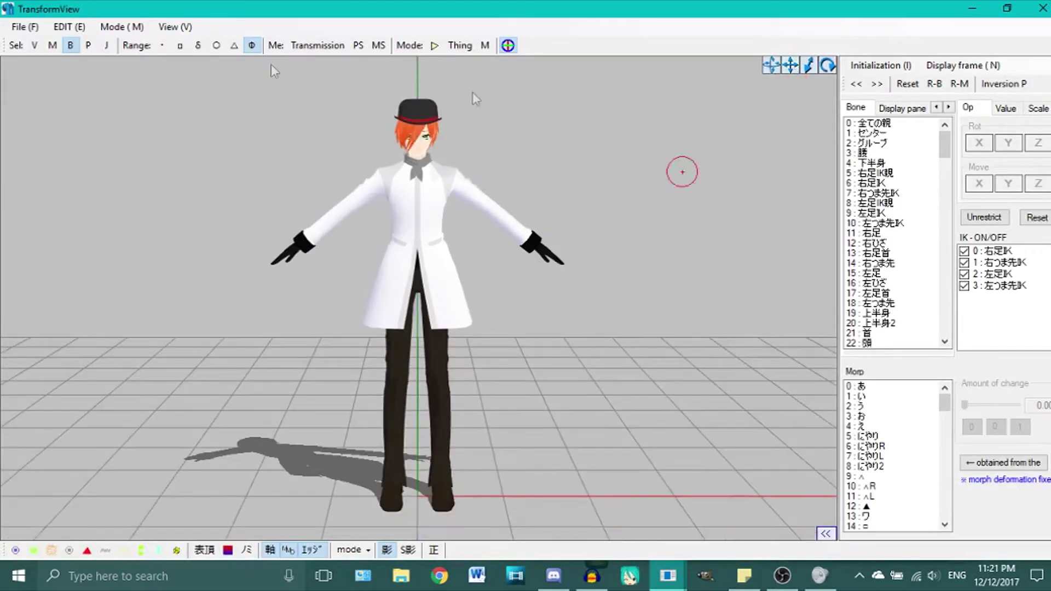
click(121, 27)
click(143, 40)
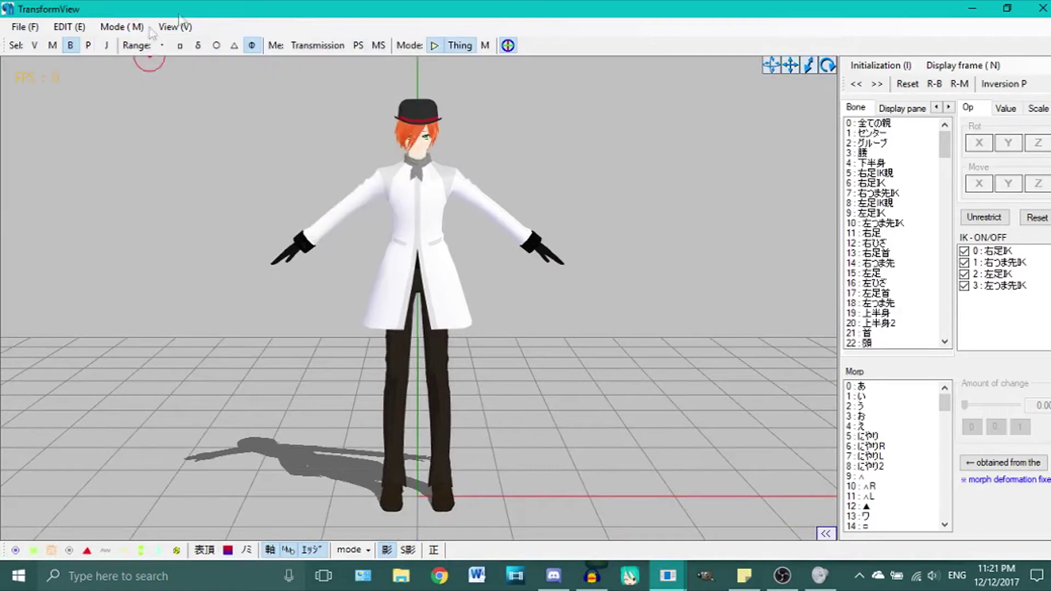
drag(788, 76, 786, 71)
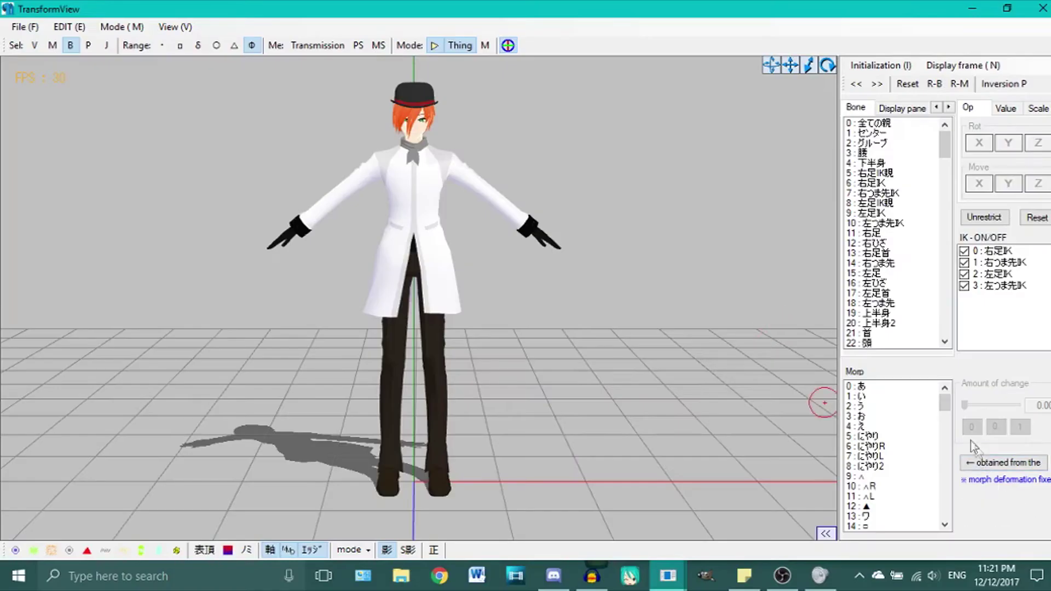
drag(946, 408, 959, 525)
Step: Test morph 108 Penis at 1 to hide the model, reset to 0, and save
click(925, 527)
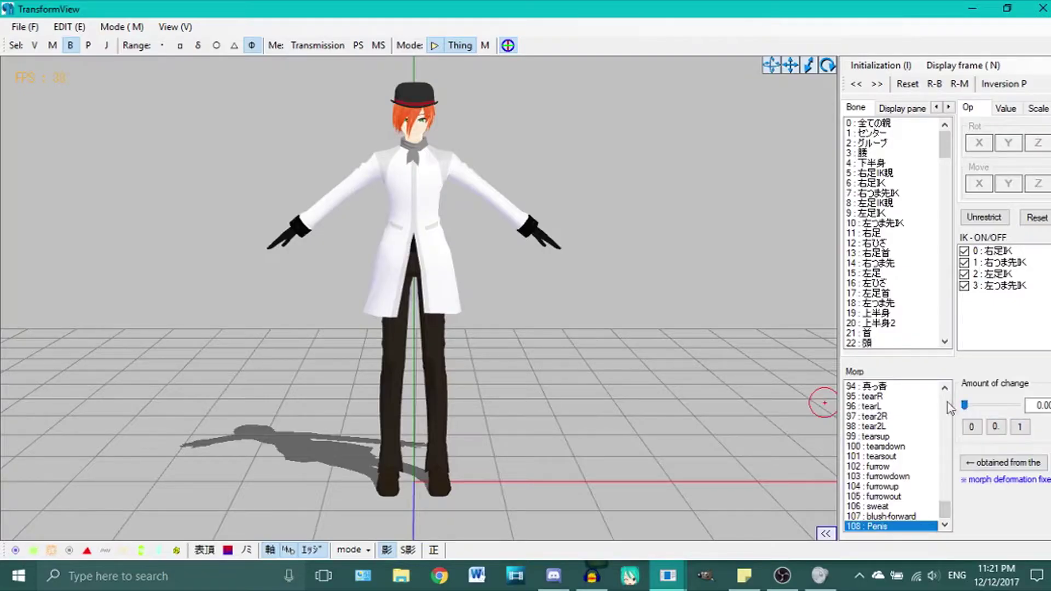
mouse_move(965, 405)
mouse_down()
mouse_move(1020, 405)
mouse_move(955, 407)
mouse_up()
click(1019, 427)
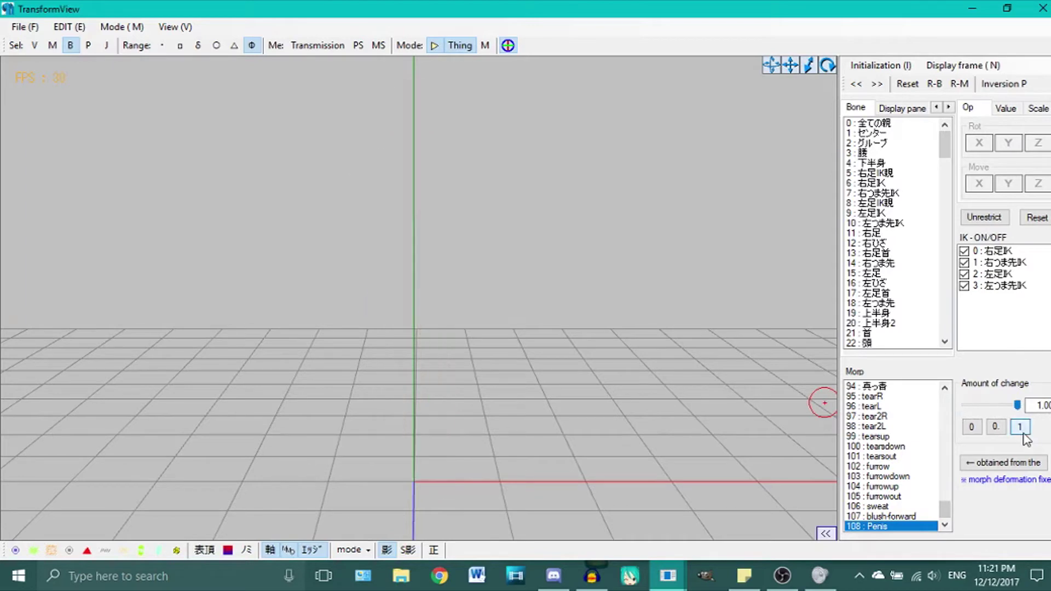
click(972, 427)
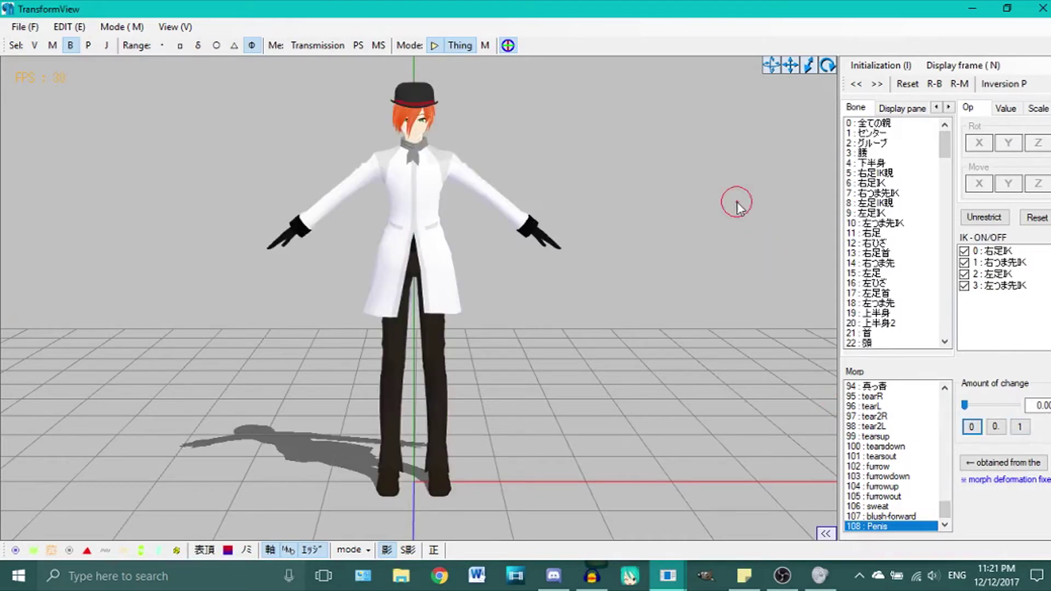
right_drag(736, 201, 694, 247)
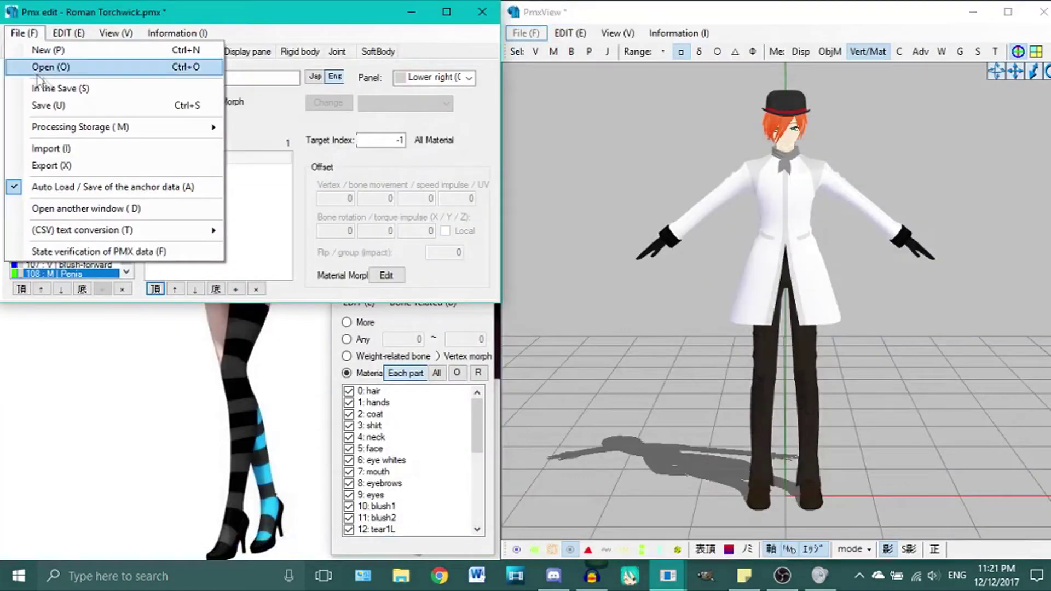
click(50, 88)
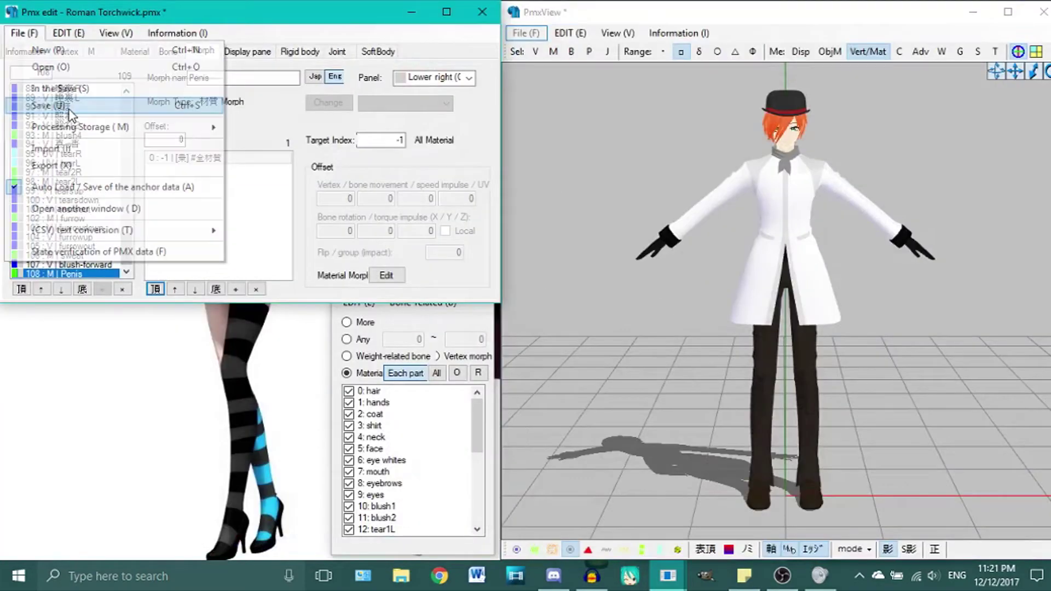
click(628, 576)
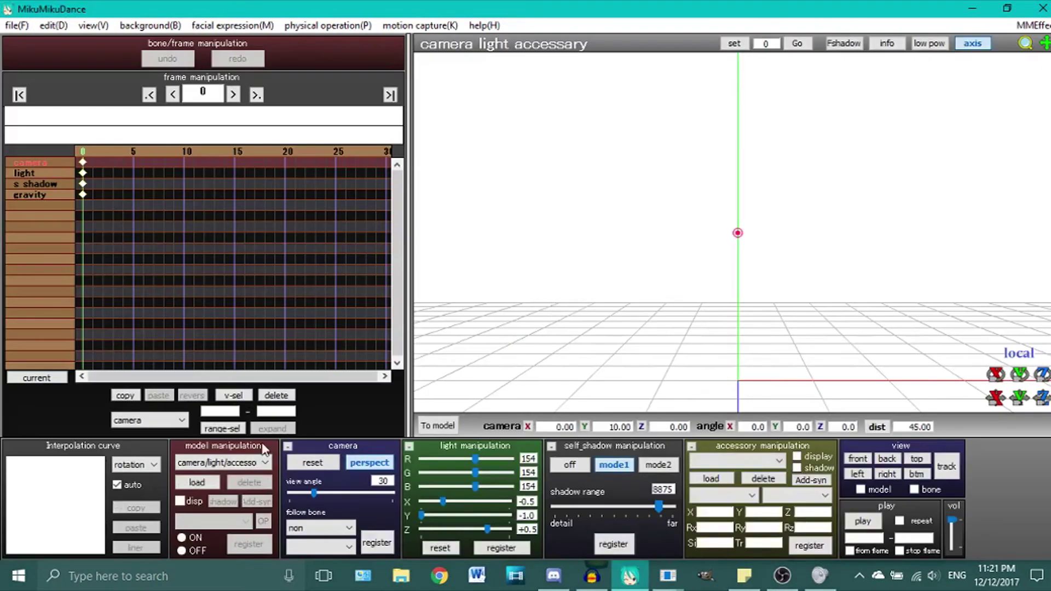
Step: Load the Roman Torchwick model from RWBY > Baddies into the MikuMikuDance scene
click(197, 482)
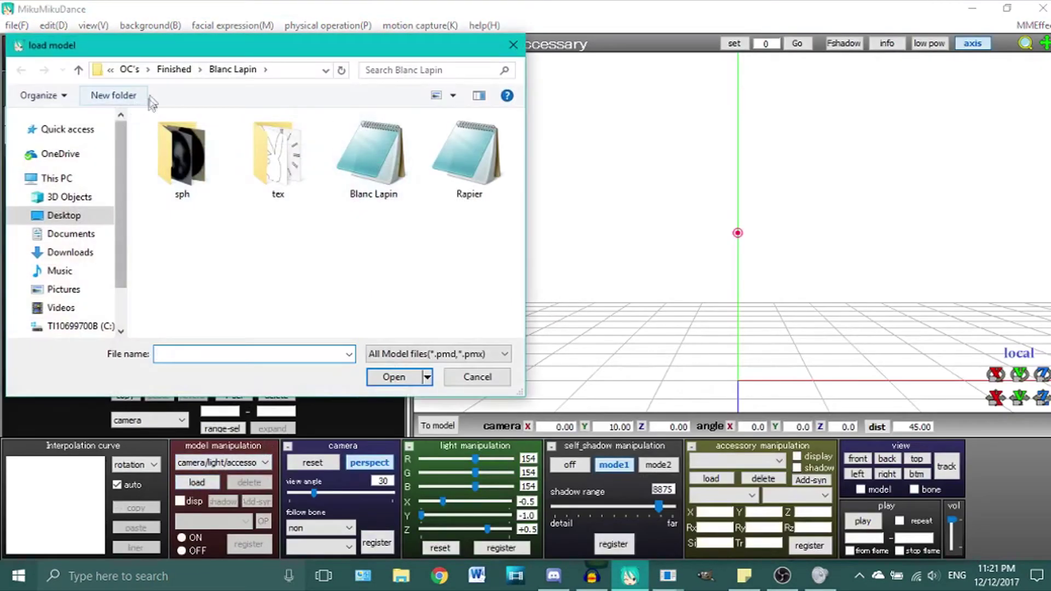
click(129, 69)
click(222, 70)
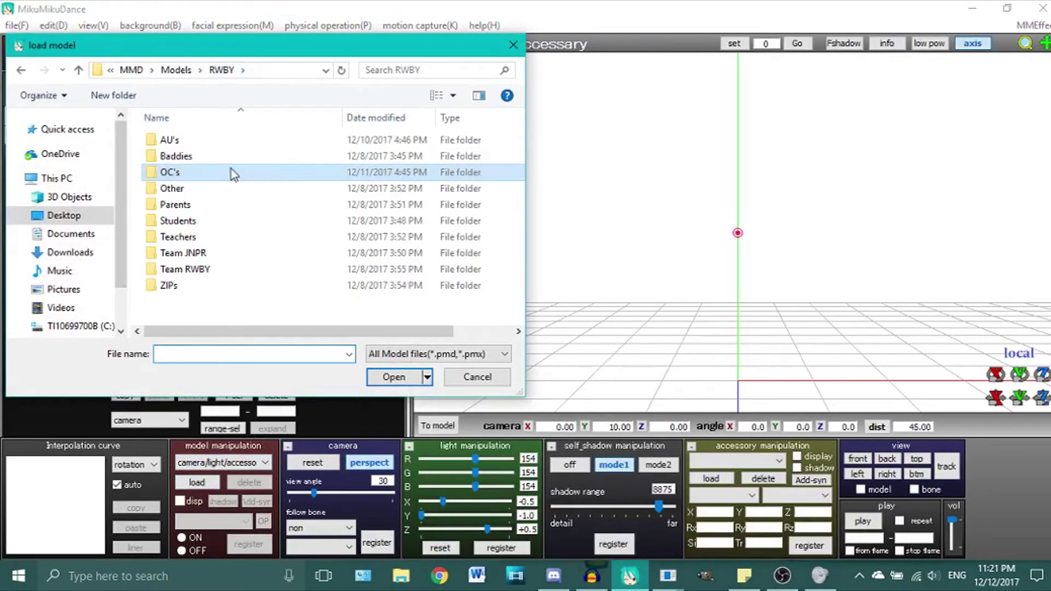
double_click(268, 156)
scroll(332, 235, down, 1)
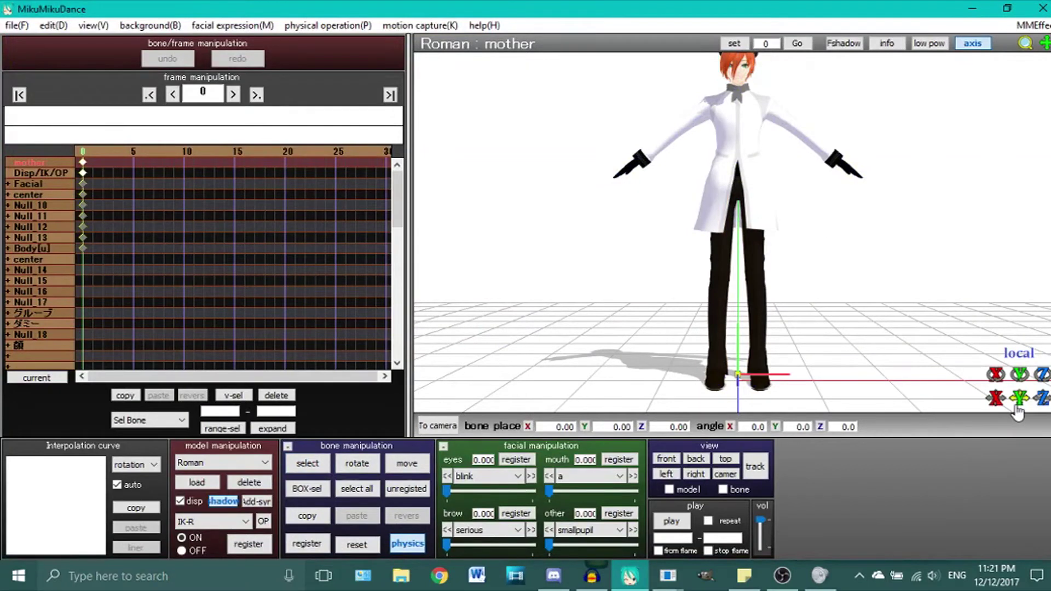
Step: Choose the Penis morph in Roman's 'other' facial slot, test it, and leave it at 0
scroll(975, 265, down, 3)
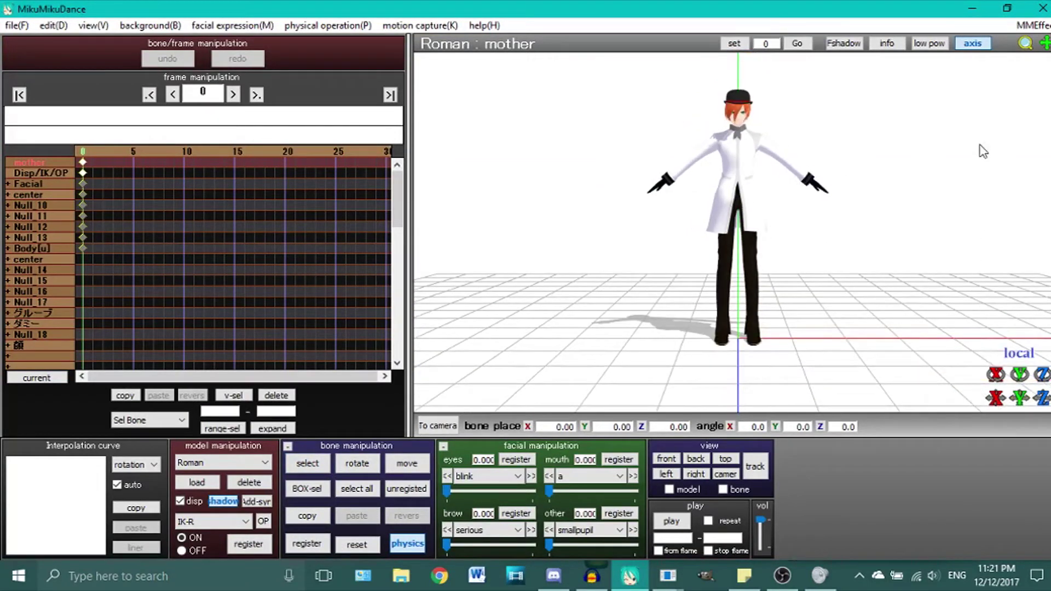
click(620, 532)
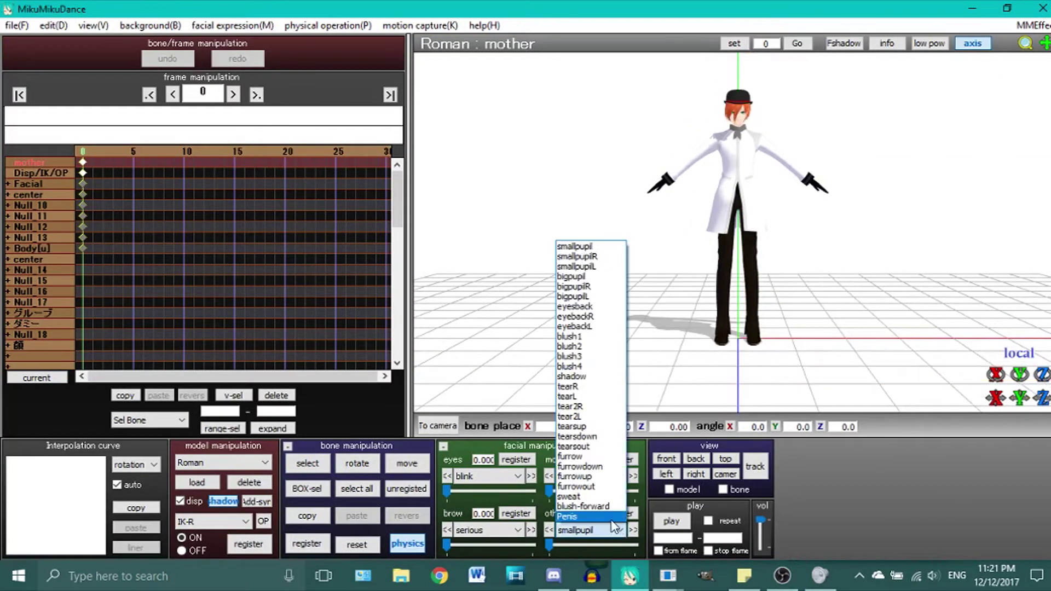
click(614, 527)
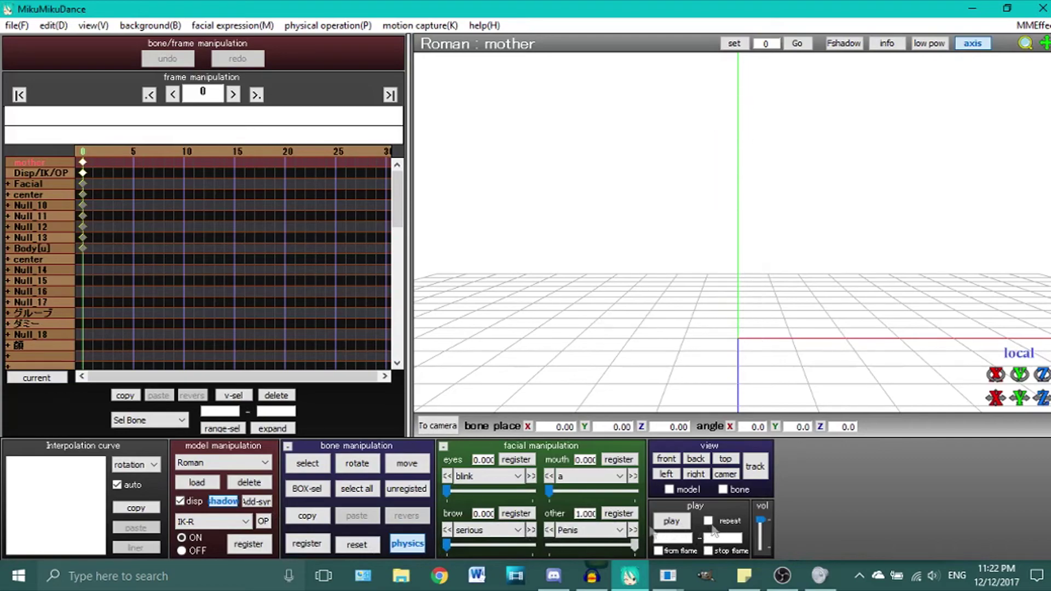
mouse_move(857, 324)
right_down()
mouse_move(741, 356)
mouse_move(806, 328)
mouse_move(859, 330)
right_up()
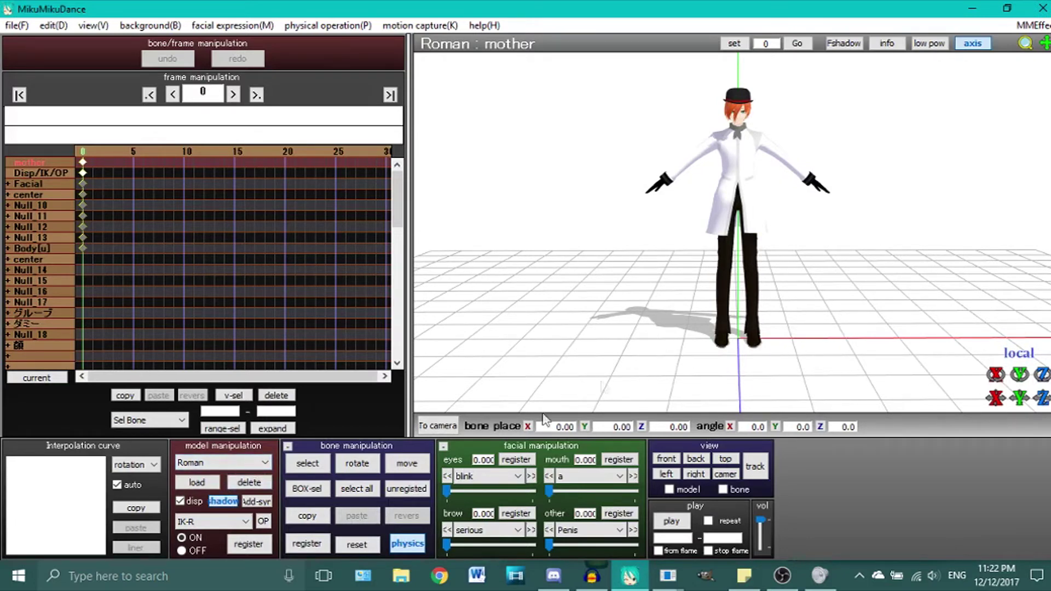
Step: Toggle the Roman model's 'disp' display off and back on, briefly checking bone display
click(180, 501)
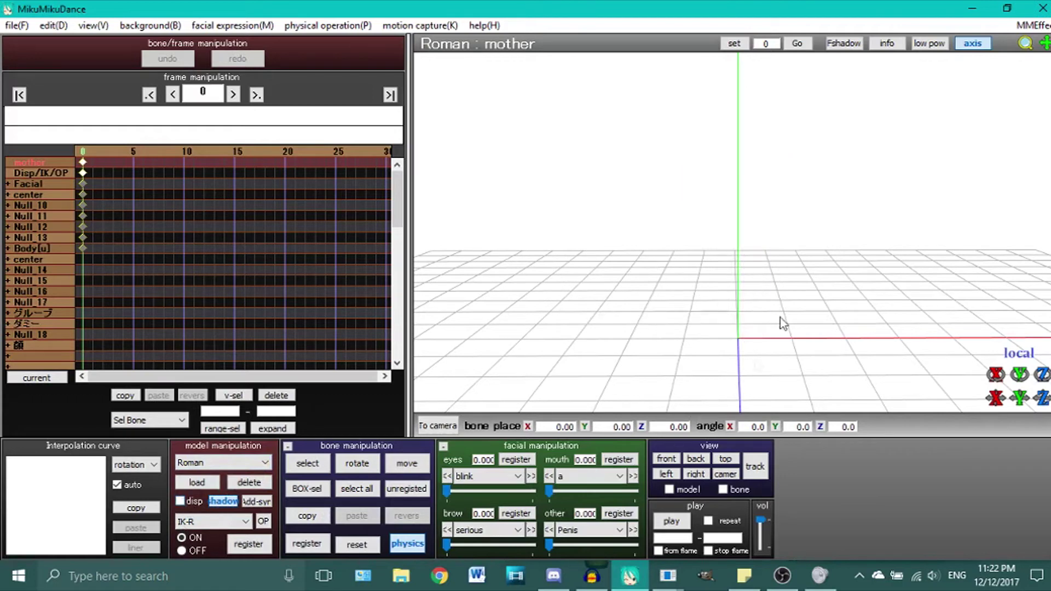
click(306, 465)
right_drag(820, 380, 514, 432)
click(307, 463)
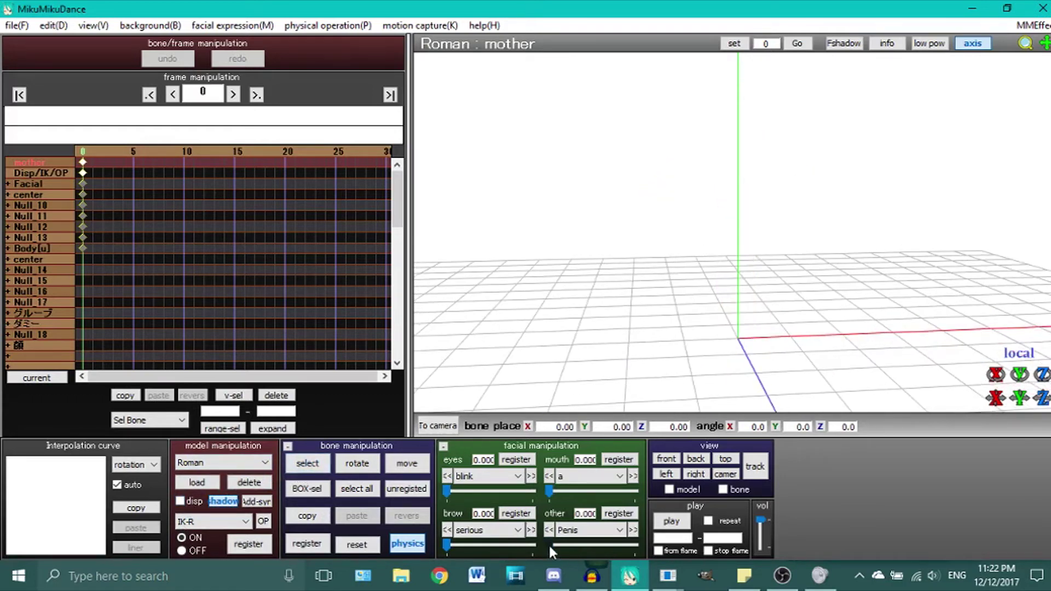
click(181, 501)
Step: Test the other morph slider, then switch model manipulation to camera/light/accessory
mouse_move(550, 547)
mouse_down()
mouse_move(640, 576)
mouse_move(554, 550)
mouse_up()
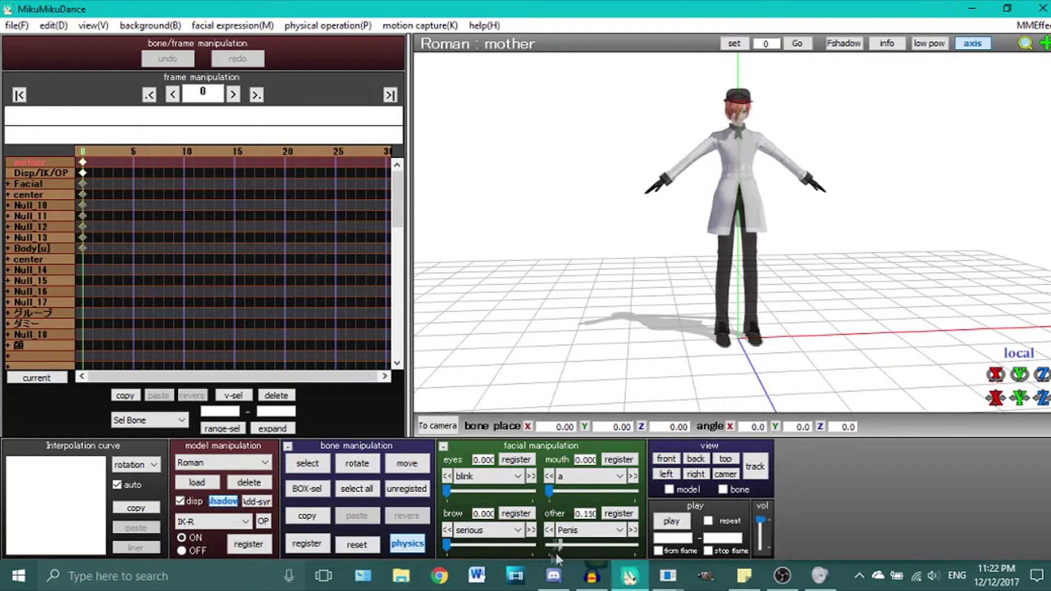
right_drag(905, 293, 895, 294)
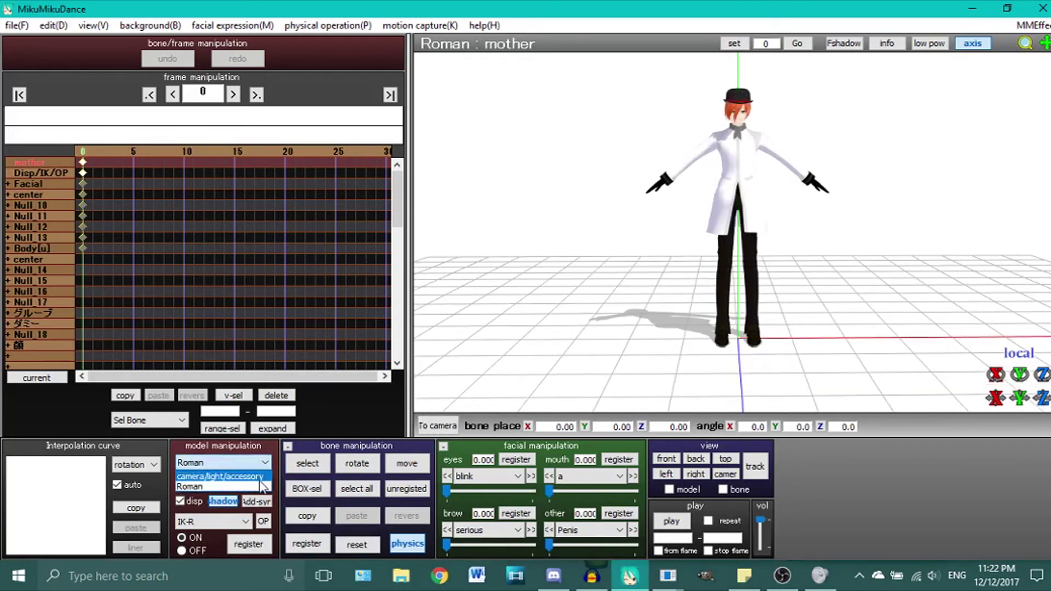
click(260, 479)
drag(1019, 398, 1019, 388)
scroll(791, 275, down, 3)
Step: In MMEffect's Effect Mapping, select Roman Torchwick.pmx and start Set Effect
right_drag(788, 258, 790, 272)
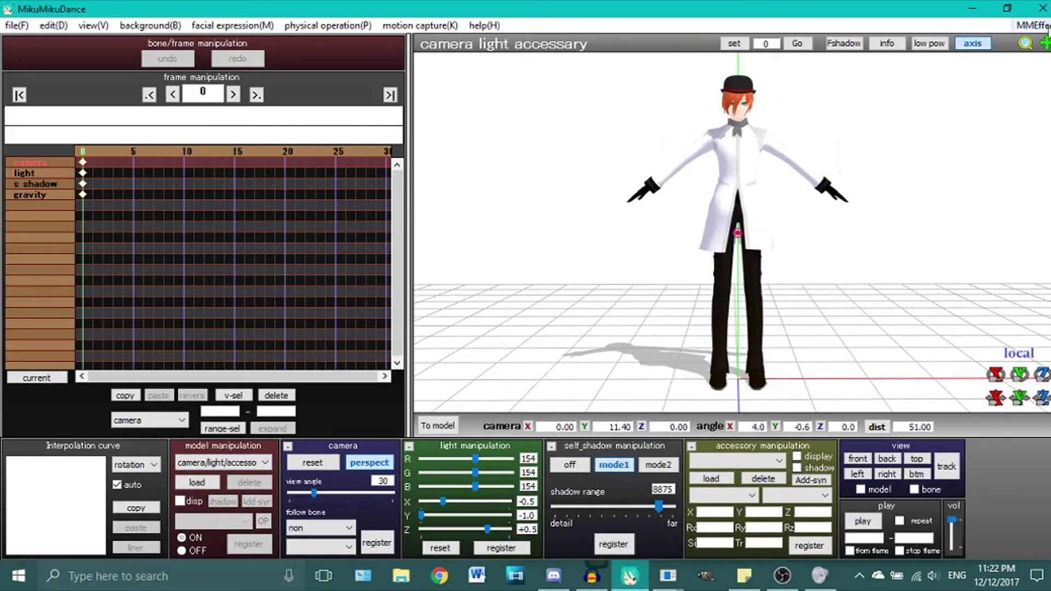
click(1047, 26)
click(991, 49)
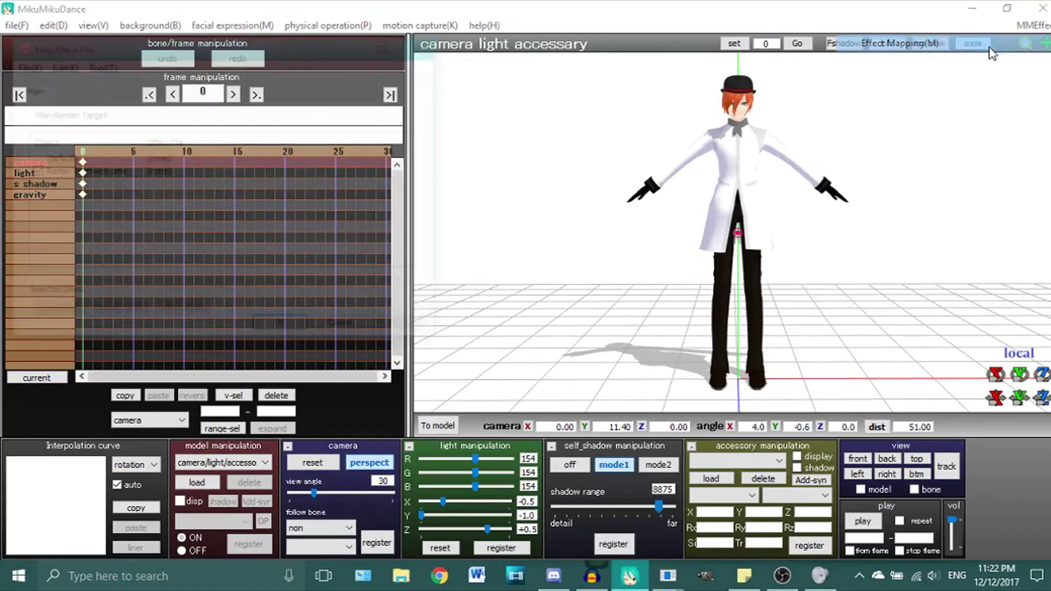
click(82, 171)
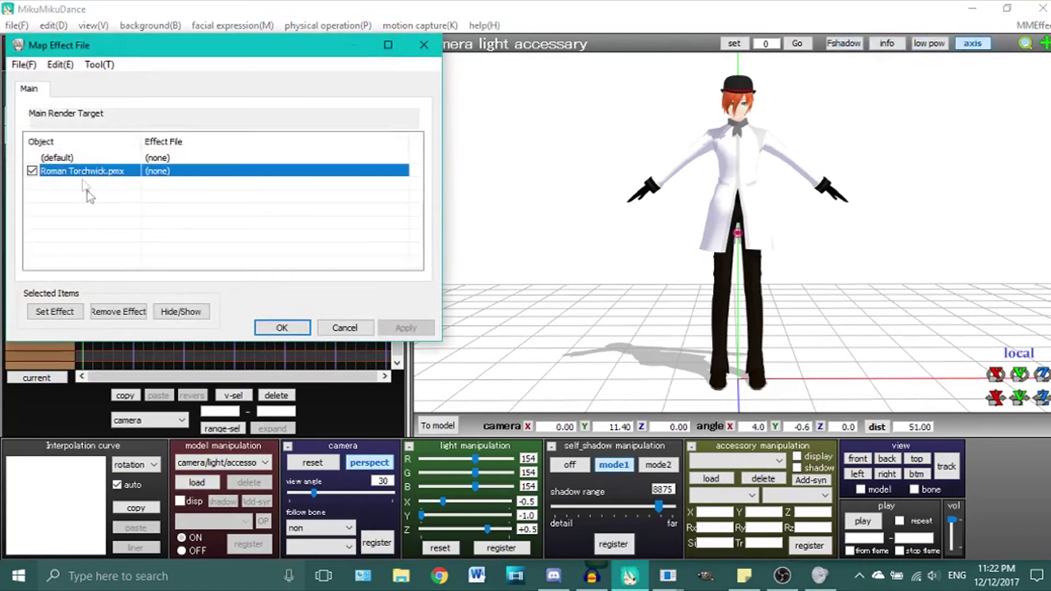
click(55, 311)
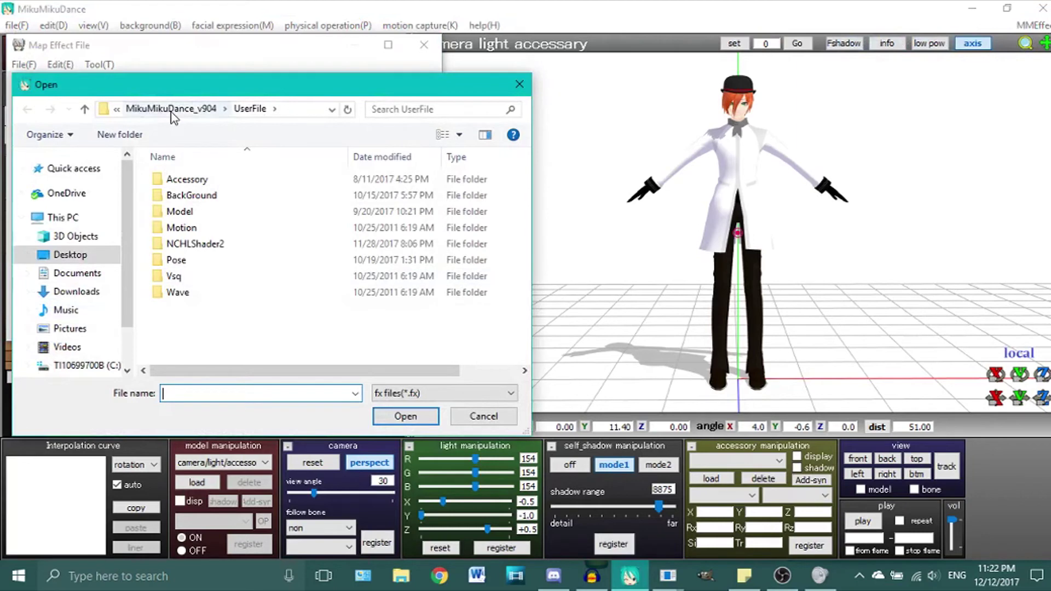
Step: Browse to Effects\Effects\Stealth and open Stealth.fx for Roman, making him translucent
click(172, 111)
double_click(288, 196)
scroll(340, 249, down, 2)
scroll(350, 245, down, 5)
click(390, 248)
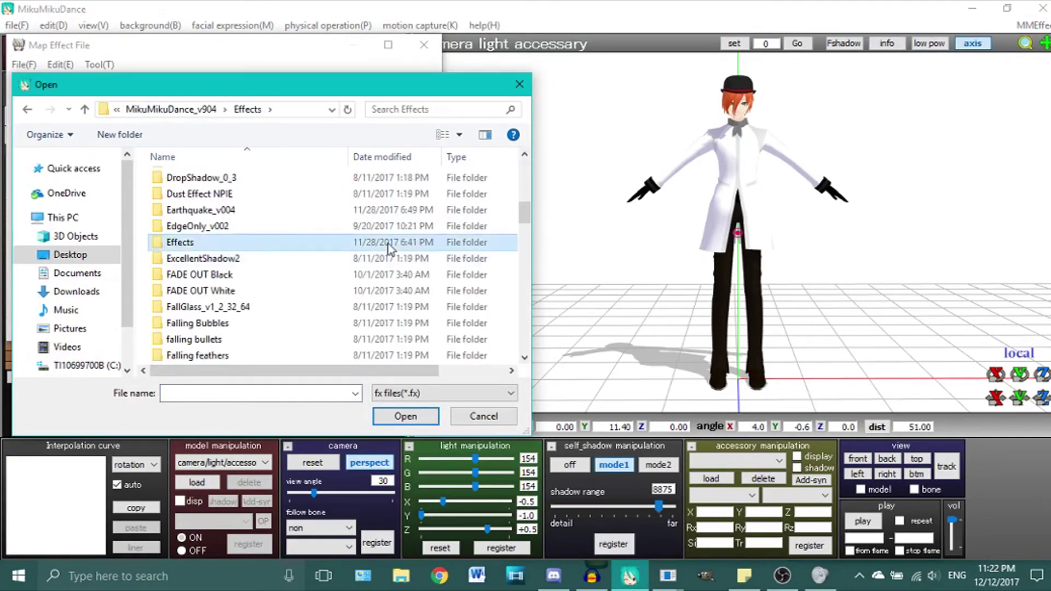
double_click(390, 248)
scroll(388, 244, down, 15)
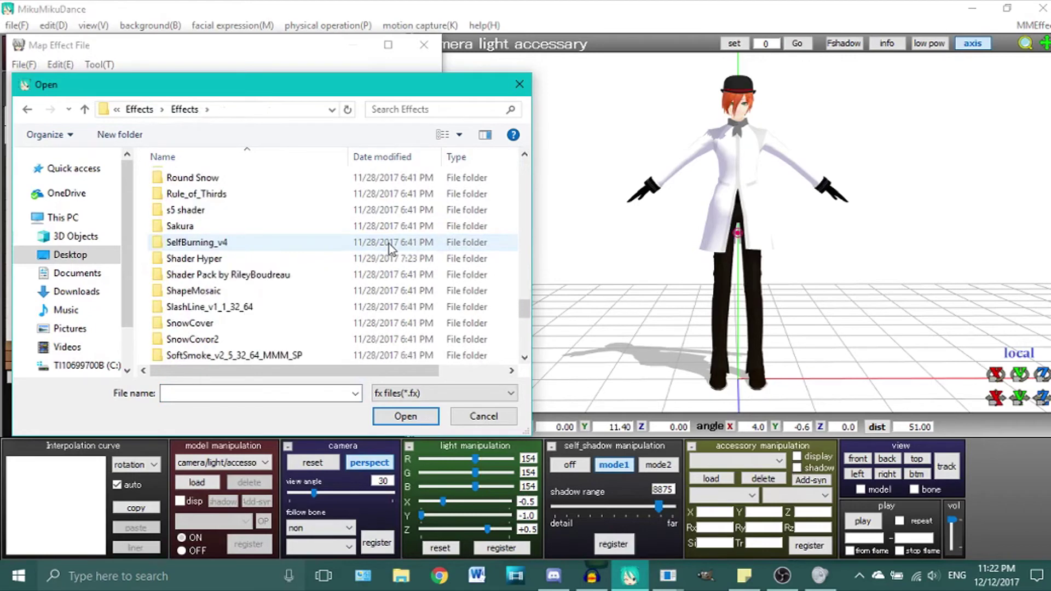
scroll(389, 244, down, 2)
scroll(457, 324, down, 3)
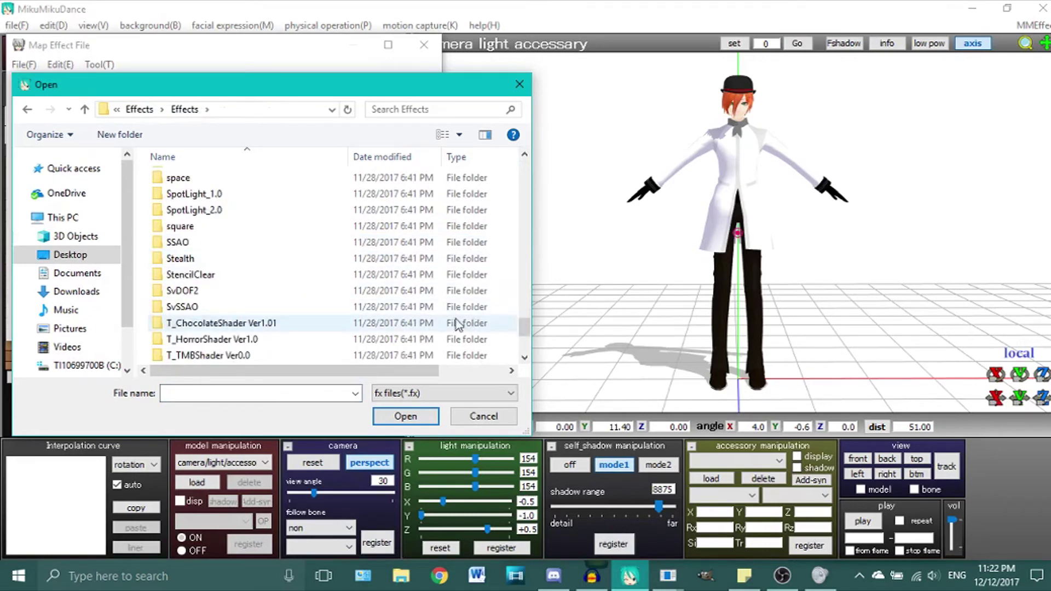
double_click(330, 258)
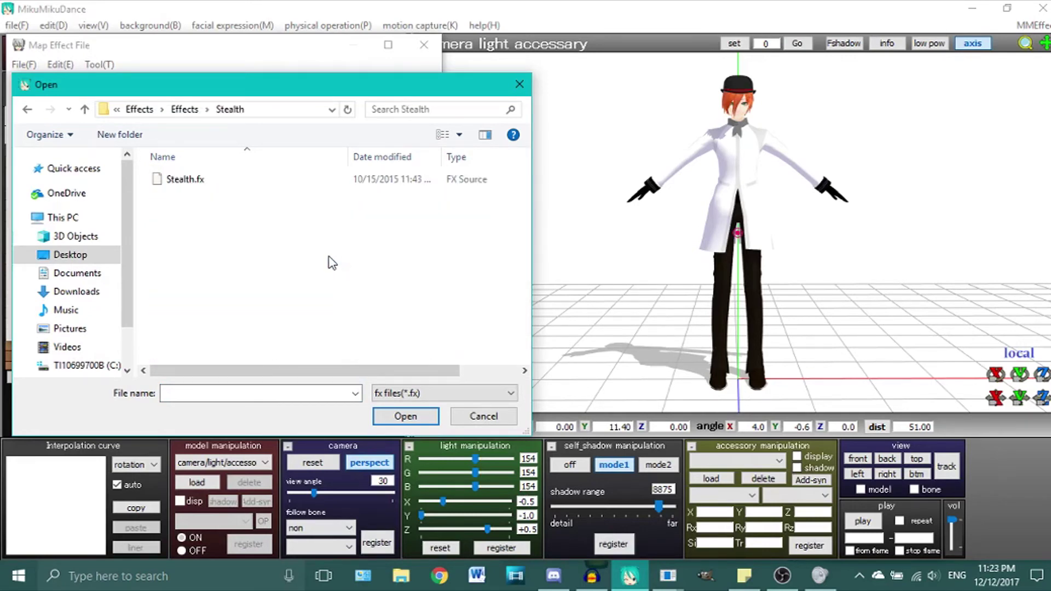
double_click(241, 184)
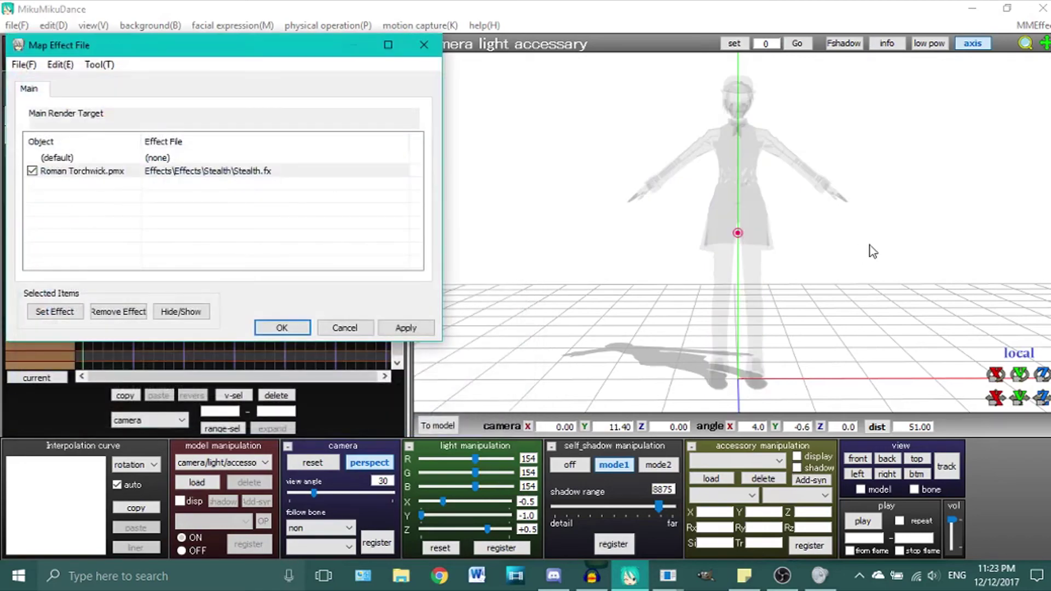
mouse_move(873, 251)
right_down()
mouse_move(563, 265)
mouse_move(889, 251)
mouse_move(819, 277)
mouse_move(551, 265)
mouse_move(866, 251)
right_up()
Step: Zoom and orbit to inspect the translucent Roman from closer above
scroll(866, 251, up, 5)
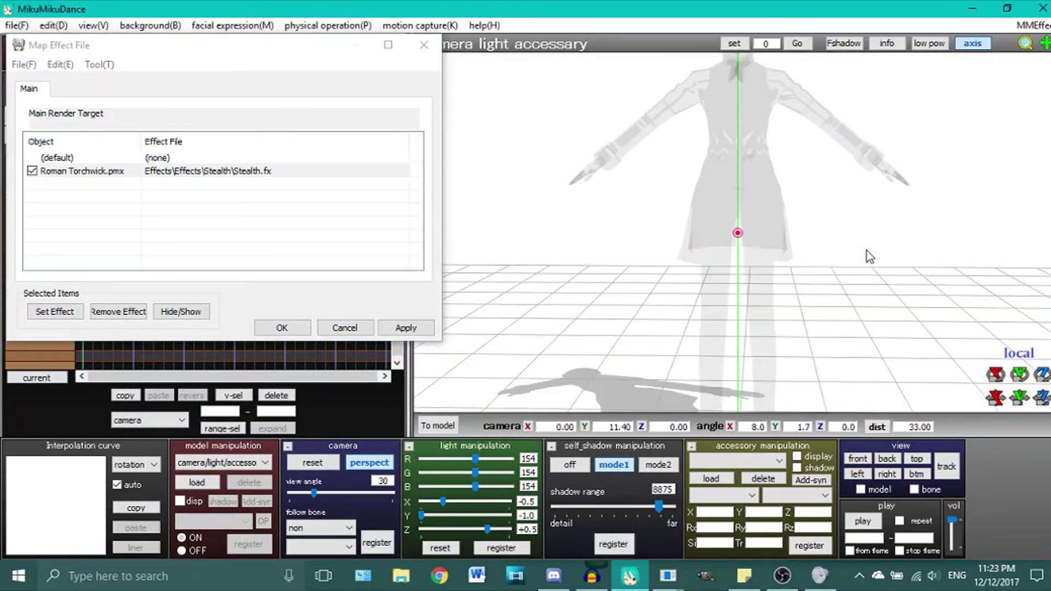
scroll(926, 109, up, 3)
right_drag(926, 110, 692, 281)
scroll(882, 179, down, 5)
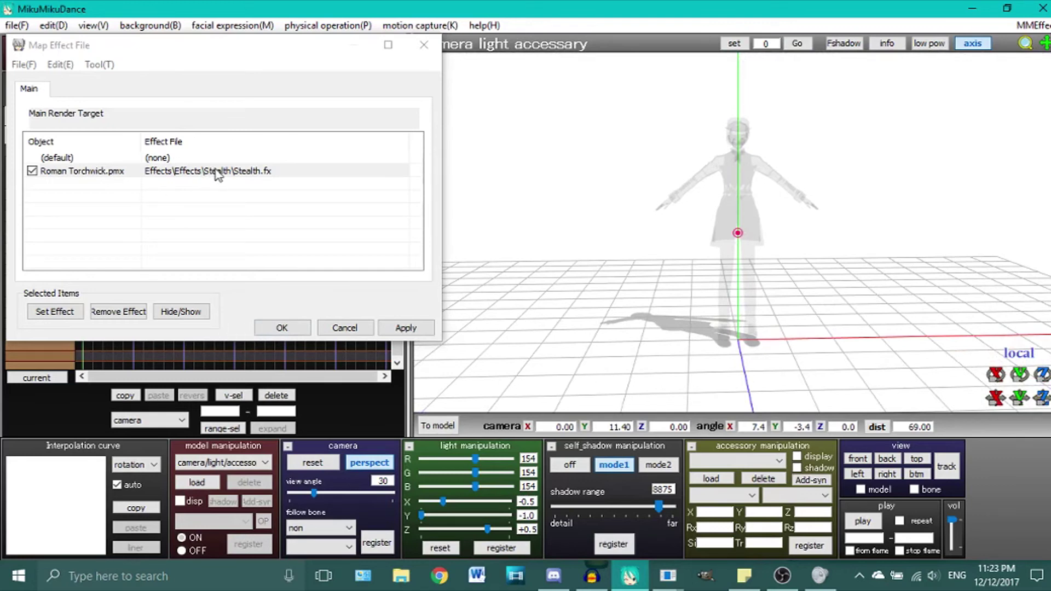
Step: Cancel the new effect file choice and the Map Effect File window, restoring Roman's solid look
click(77, 311)
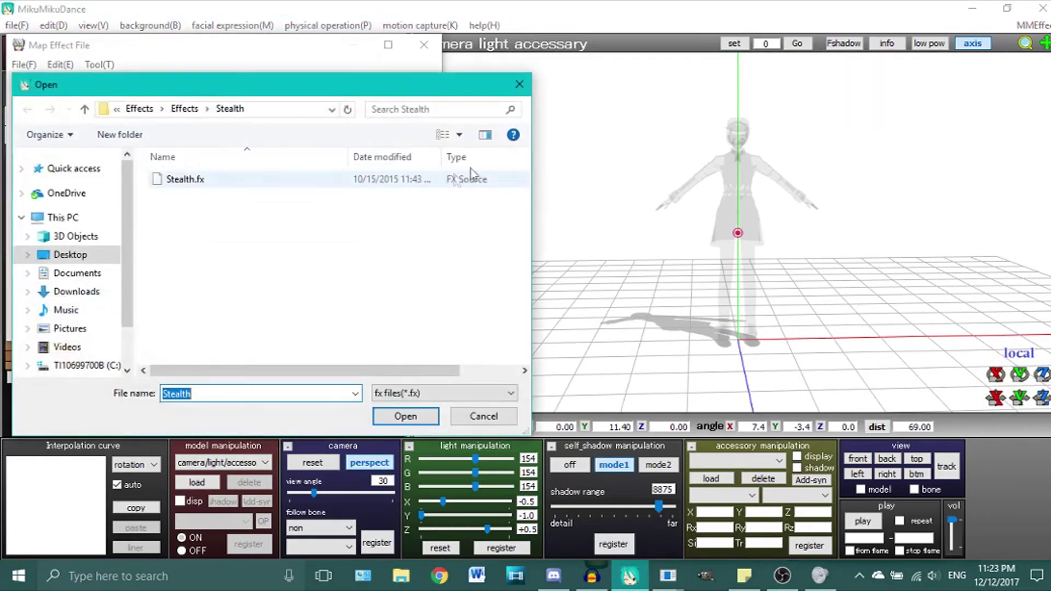
click(184, 109)
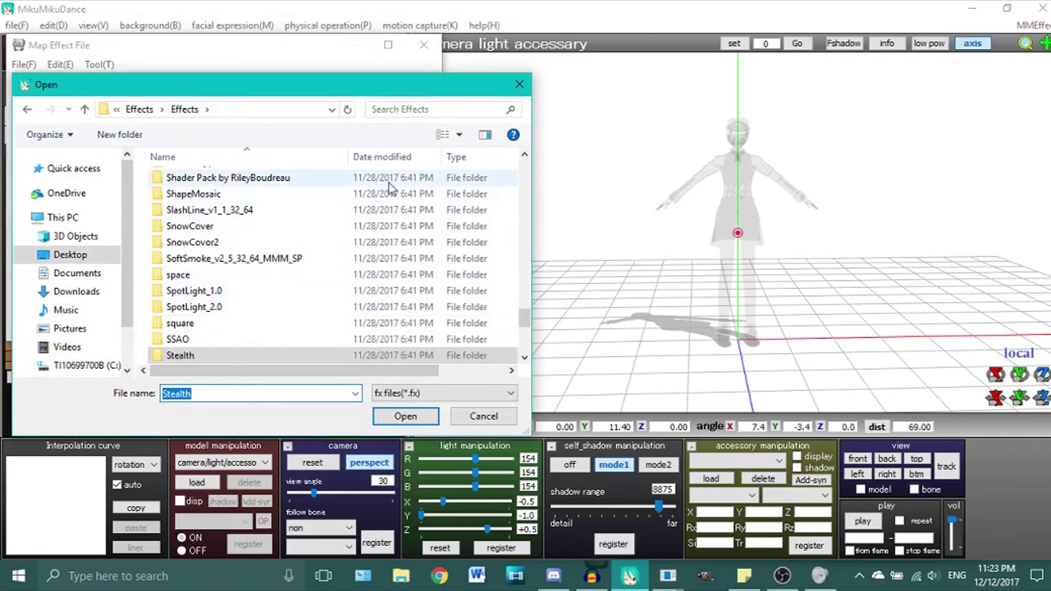
scroll(433, 289, down, 2)
scroll(433, 289, up, 20)
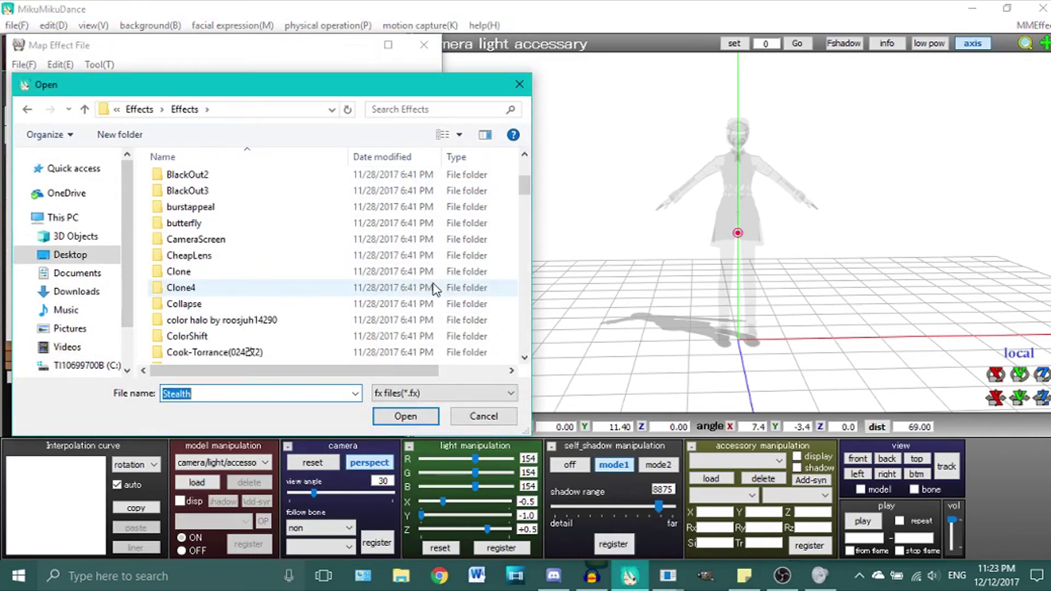
click(520, 84)
click(424, 45)
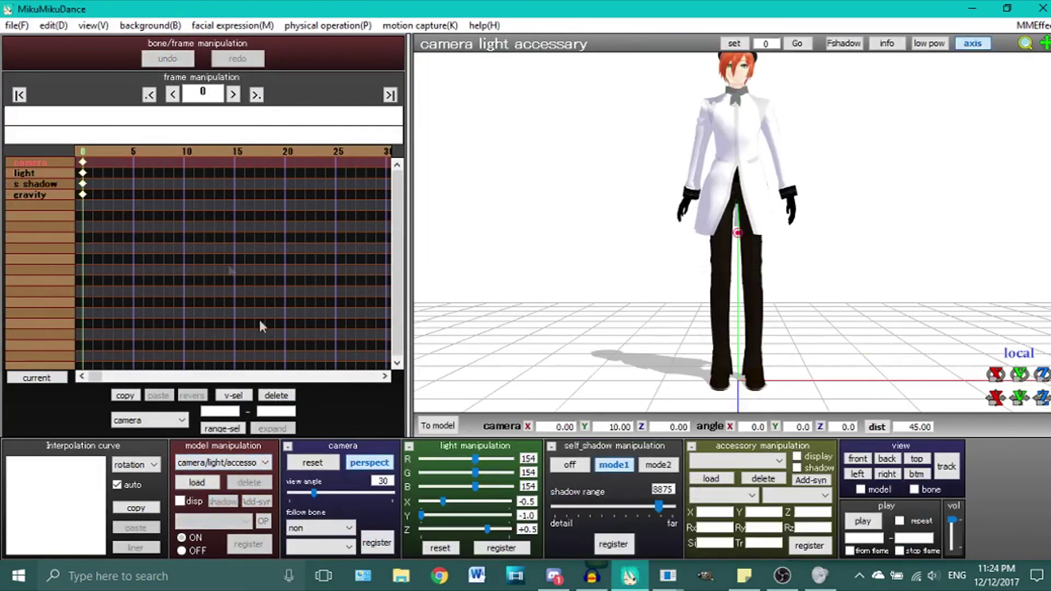
Step: Load the second Lips Are Movin .vmd motion, play it, then quit MikuMikuDance
click(16, 25)
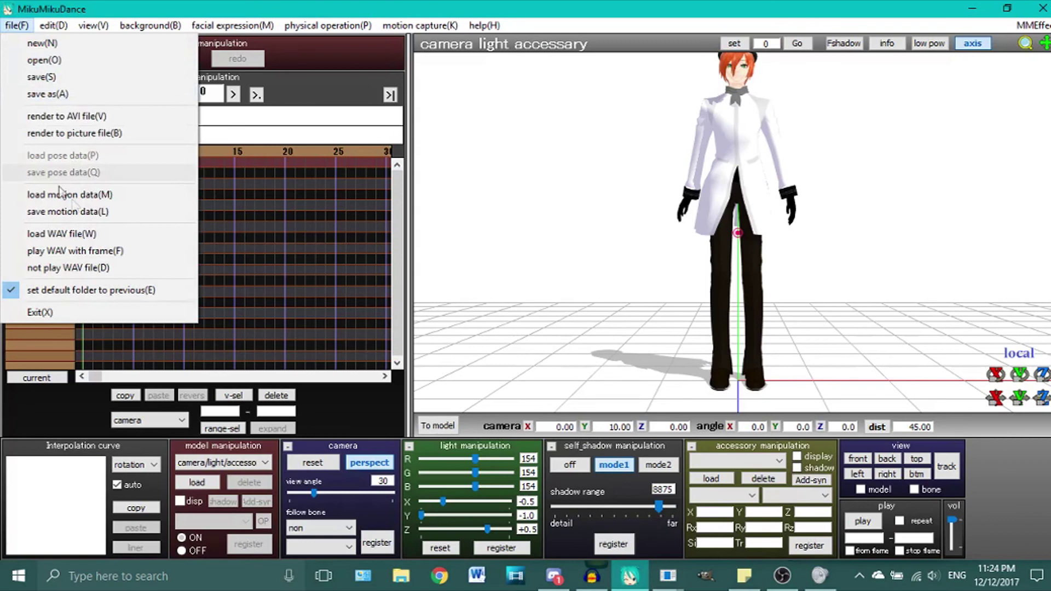
click(95, 196)
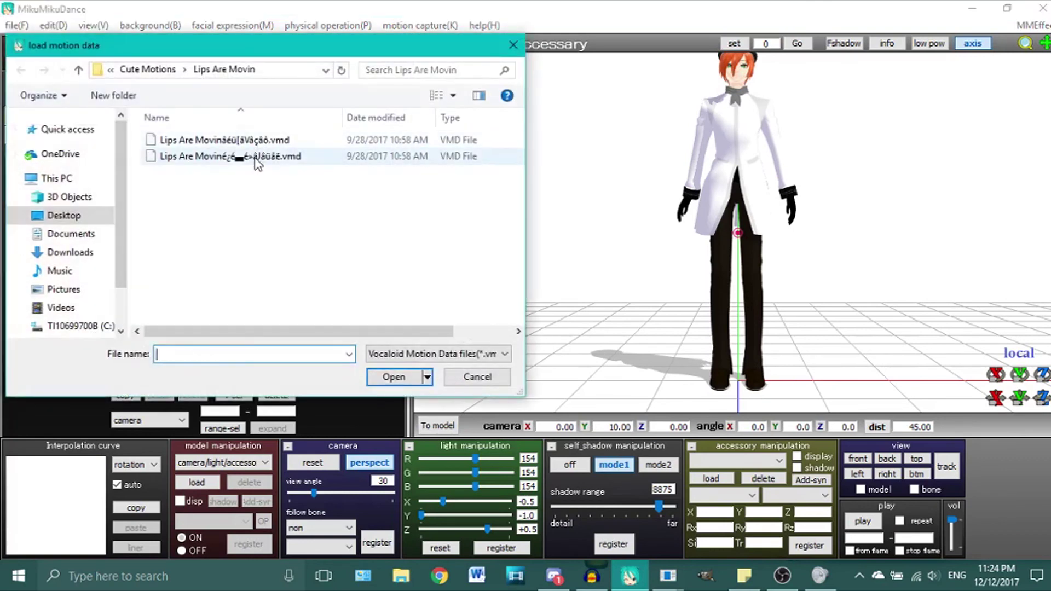
double_click(257, 158)
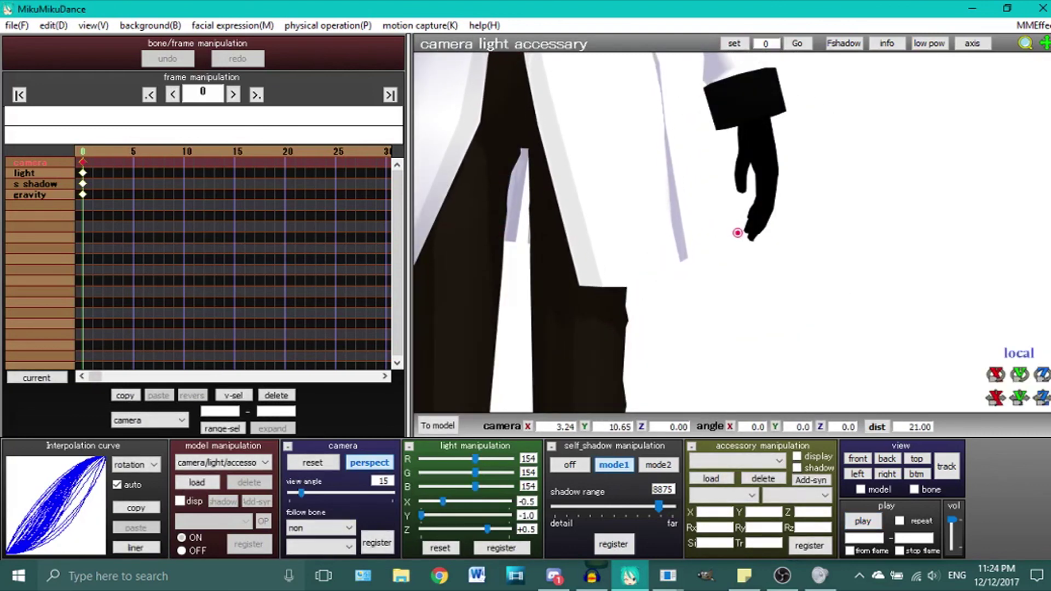
click(1042, 8)
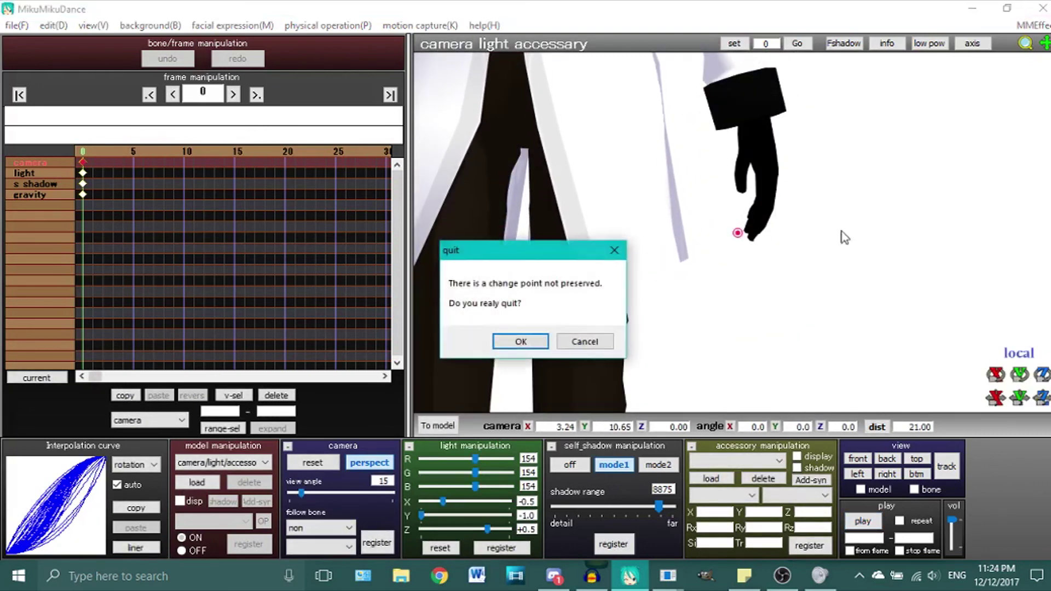